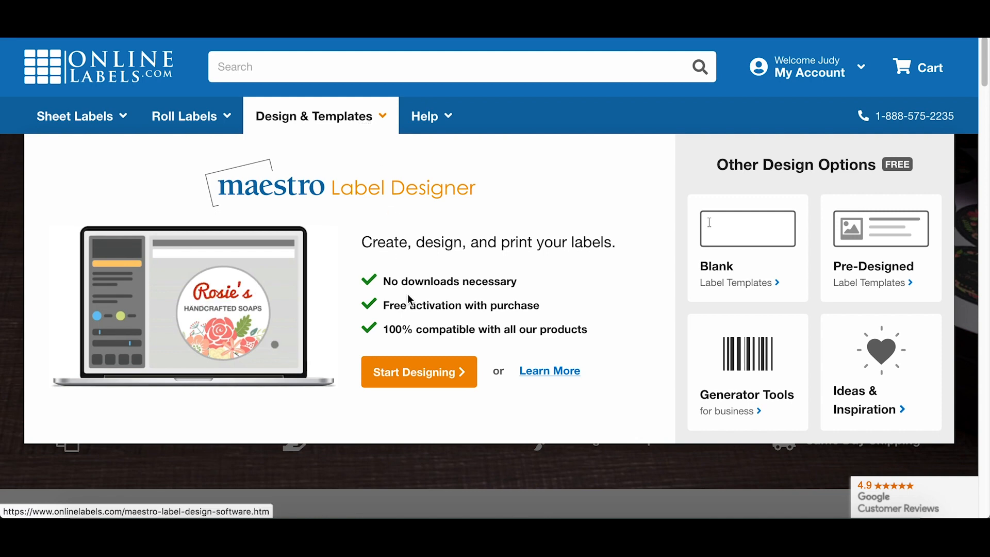
Step: Find the blank 2.25" x 0.75" template OL6950 with 30 labels per sheet and start a new design in Standard Design Mode
left_click(426, 375)
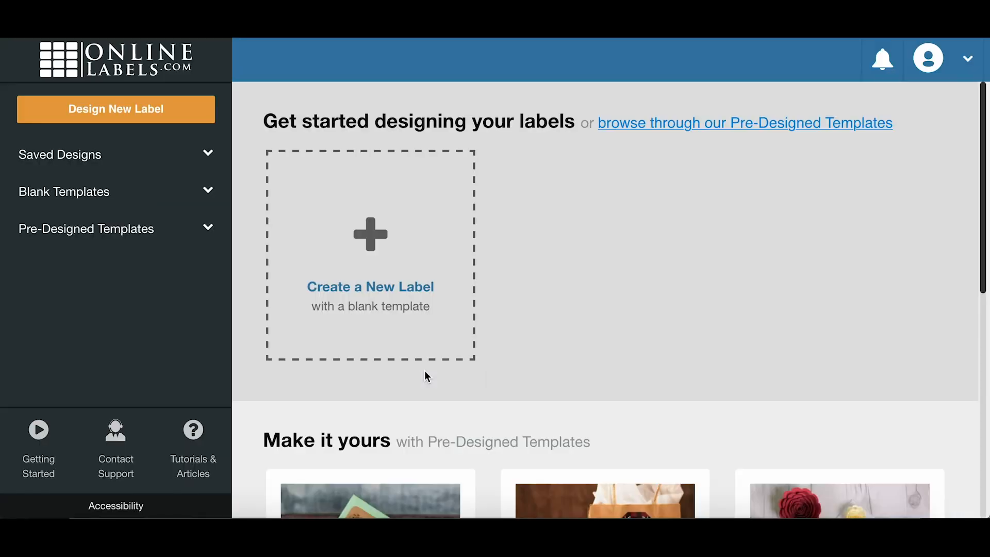
left_click(424, 308)
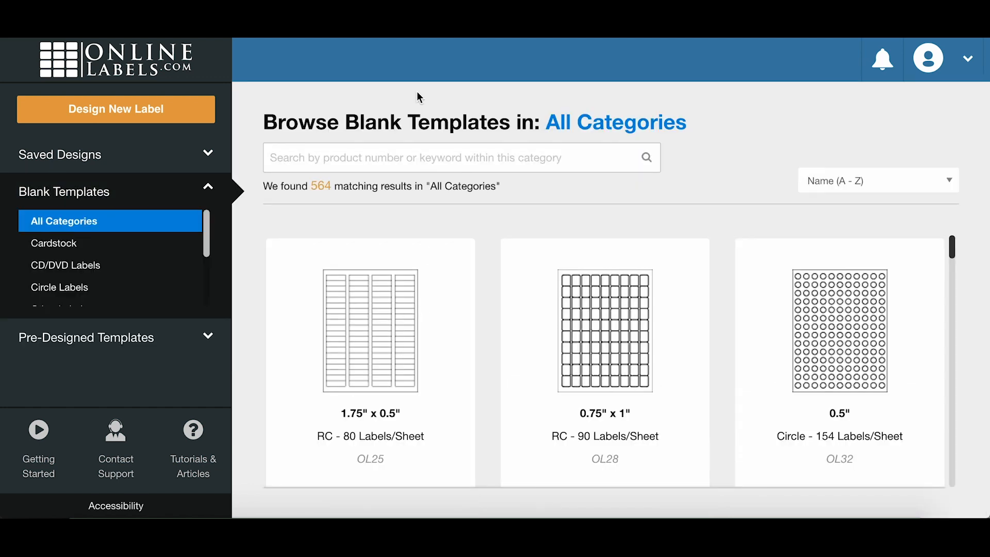
left_click(430, 164)
type("2.25")
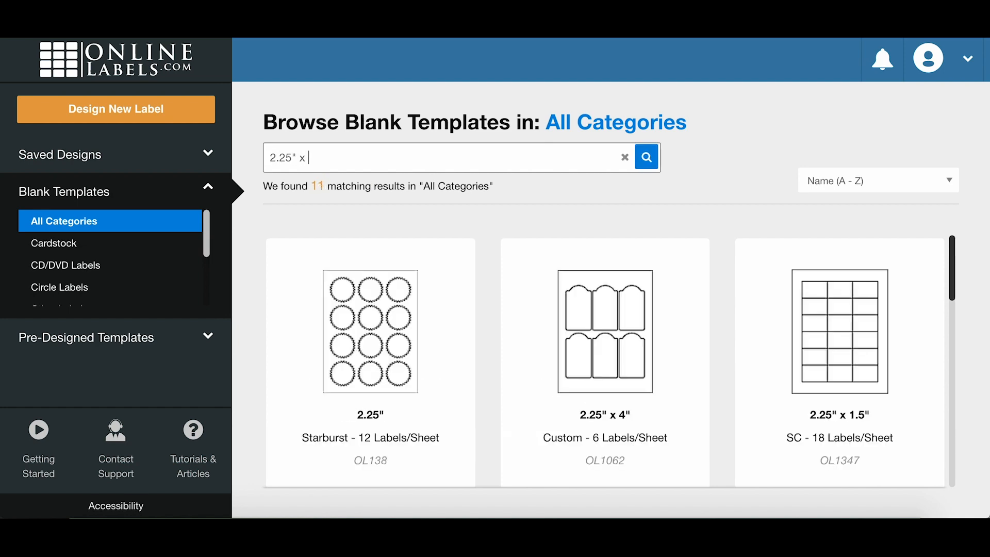
type("\" x ")
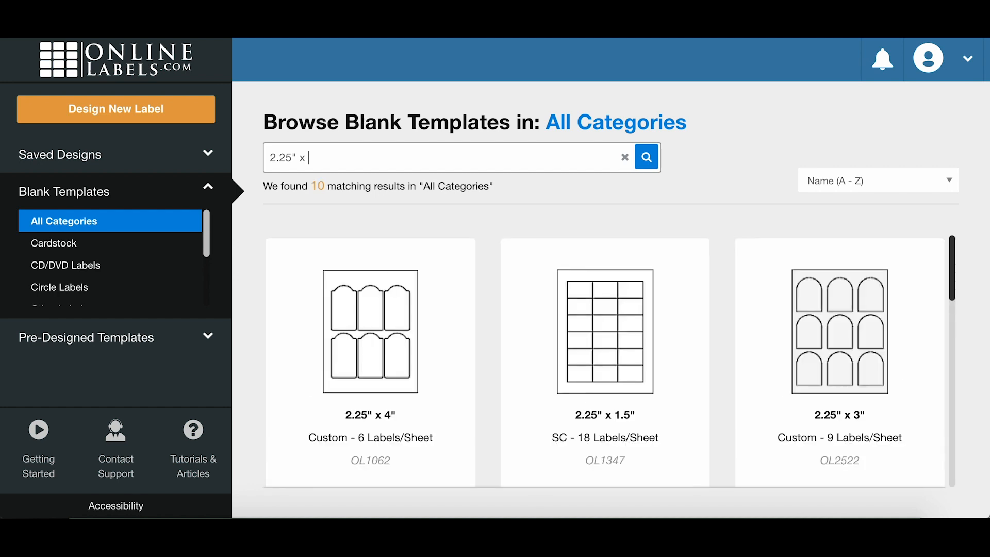
type("0.")
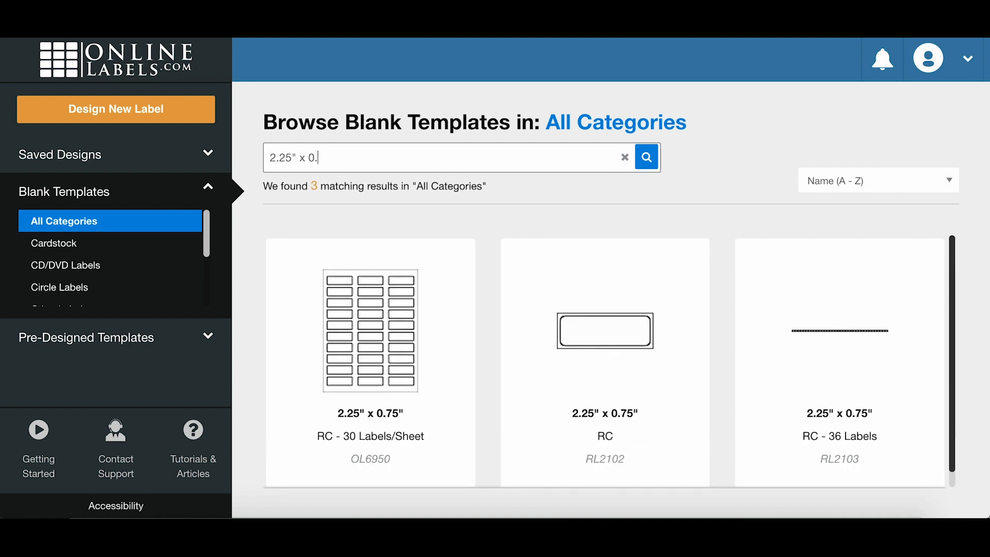
left_click(363, 350)
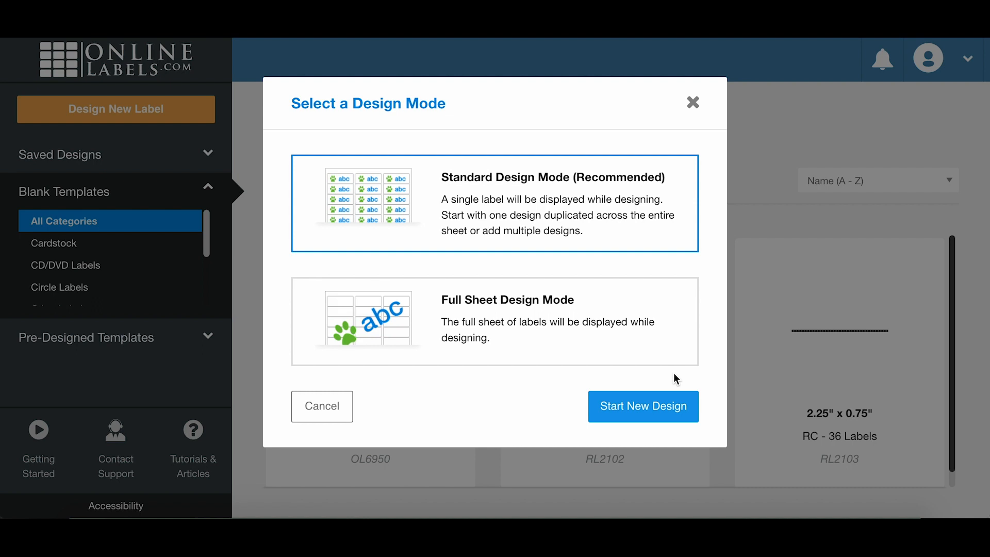
left_click(682, 413)
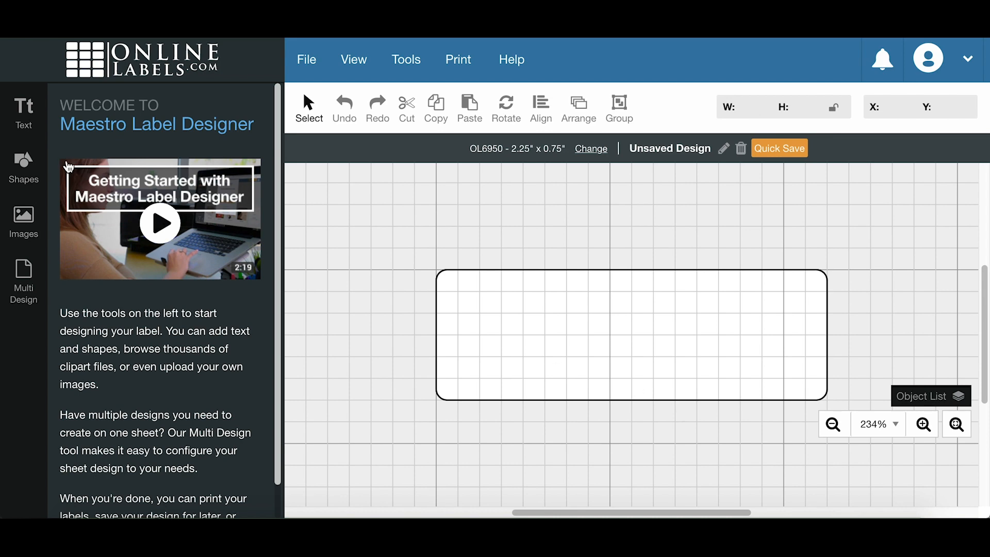
Step: Add a textbox reading "Dragon's Den" and place it in the middle of the label
left_click(32, 113)
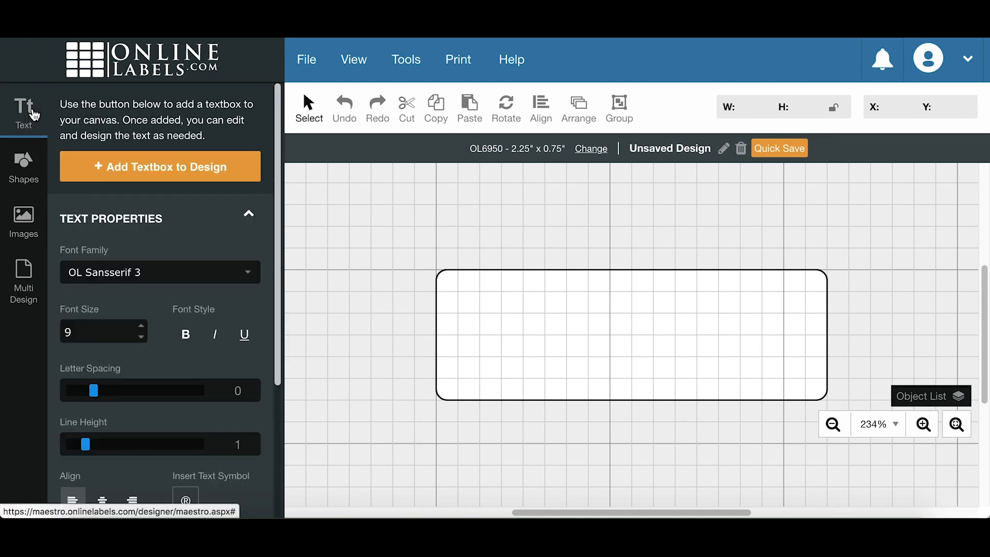
left_click(201, 174)
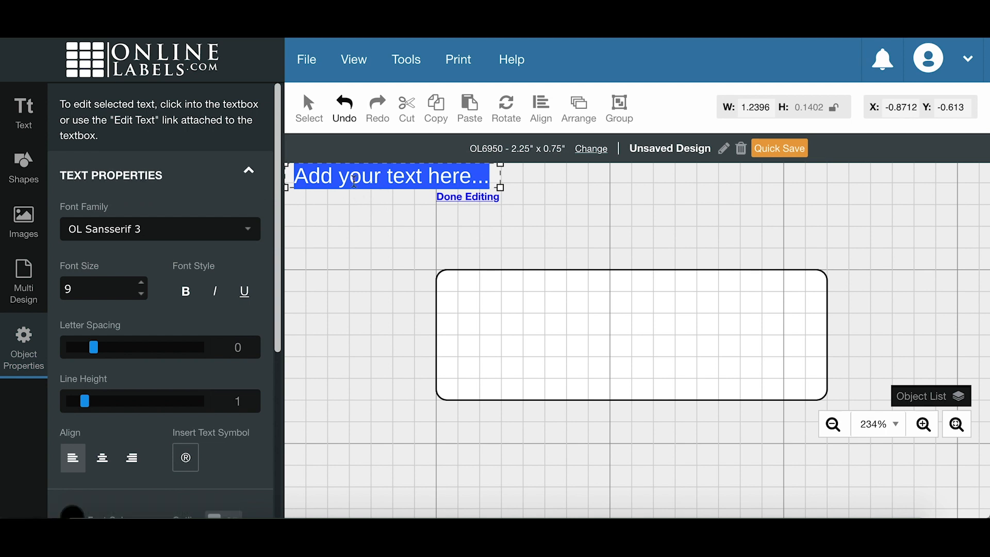
type("Dragon")
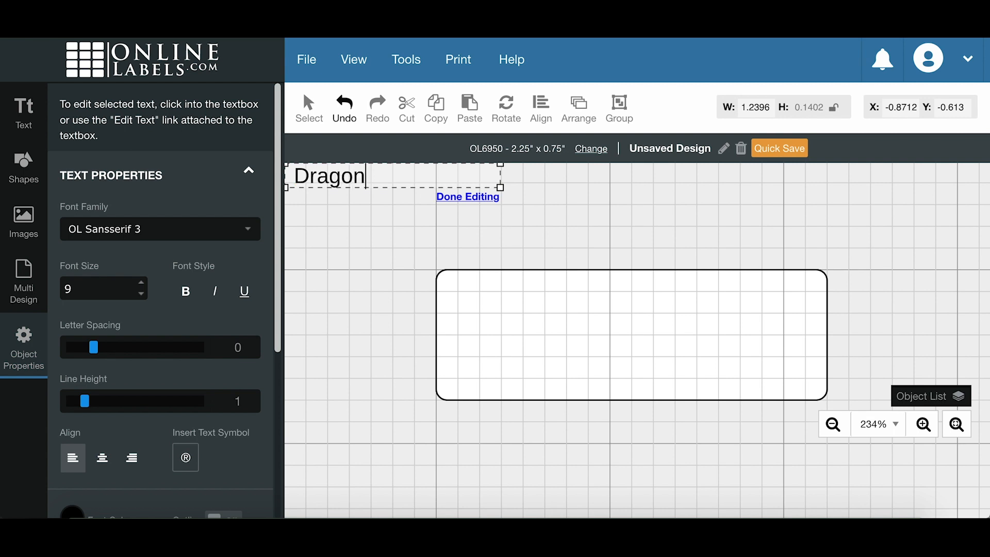
type("'s Den")
left_click_drag(371, 189, 626, 334)
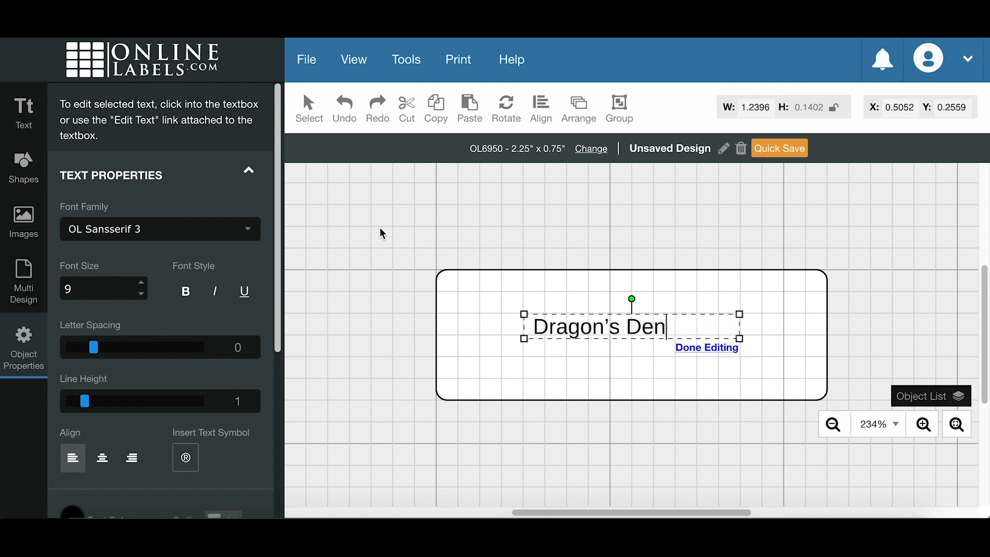
left_click(478, 340)
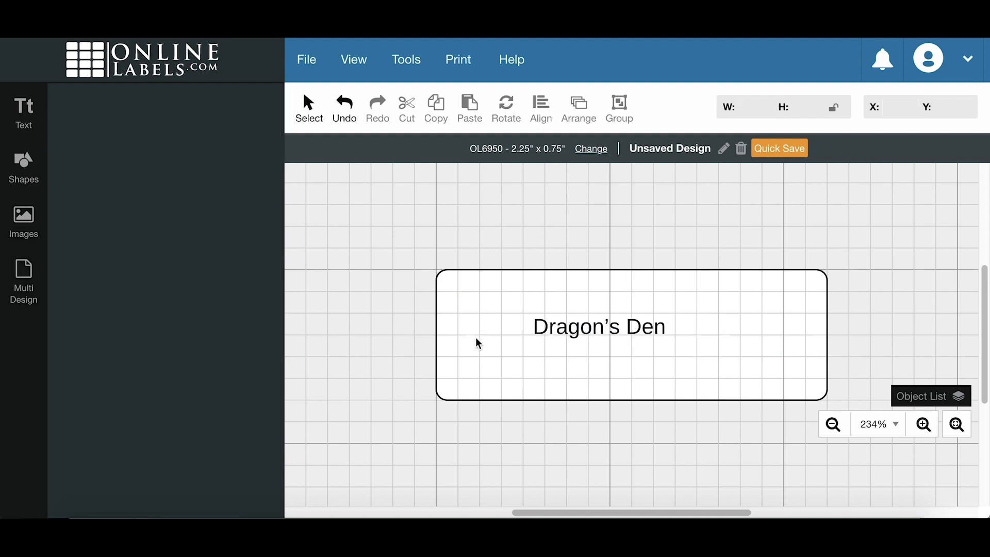
Step: Add a second textbox reading "Labels with" followed by the person's first name, and place it beneath the "Dragon's Den" line
left_click(30, 123)
left_click(171, 176)
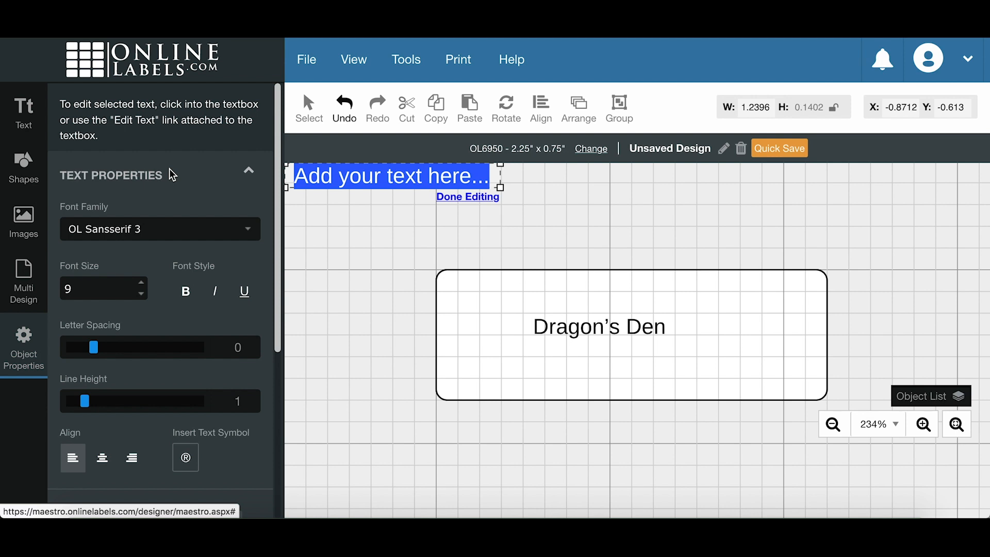
type("Labels")
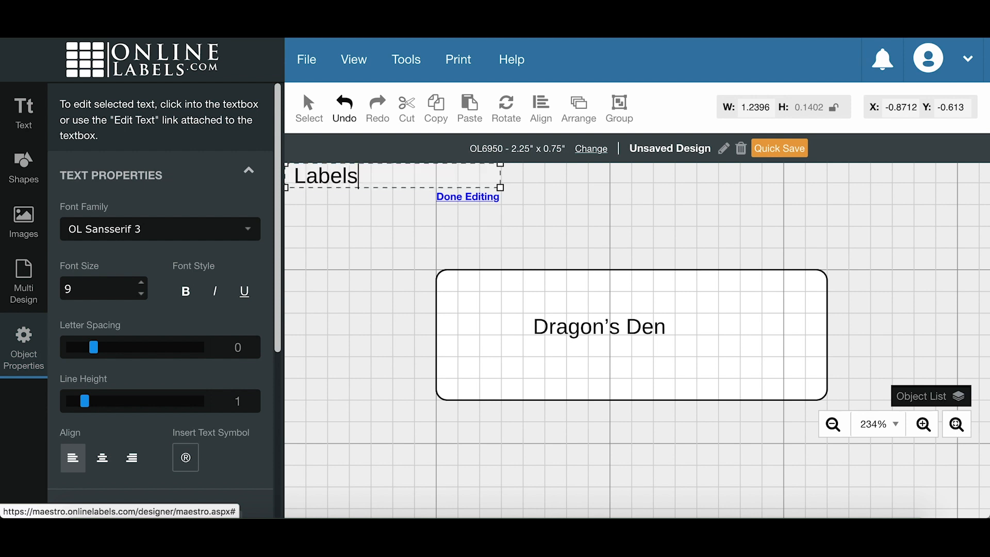
type(" with Rachel")
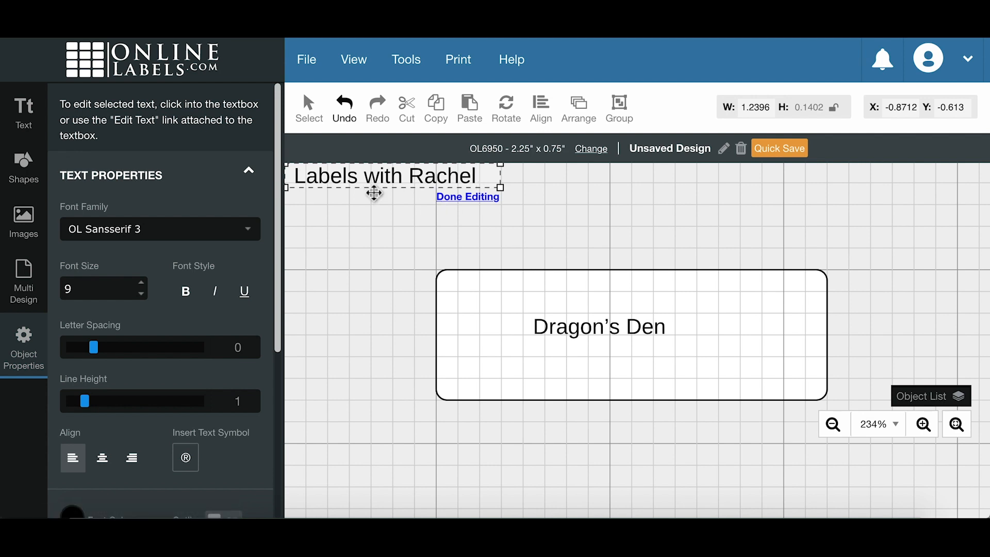
left_click_drag(373, 191, 632, 391)
left_click(578, 296)
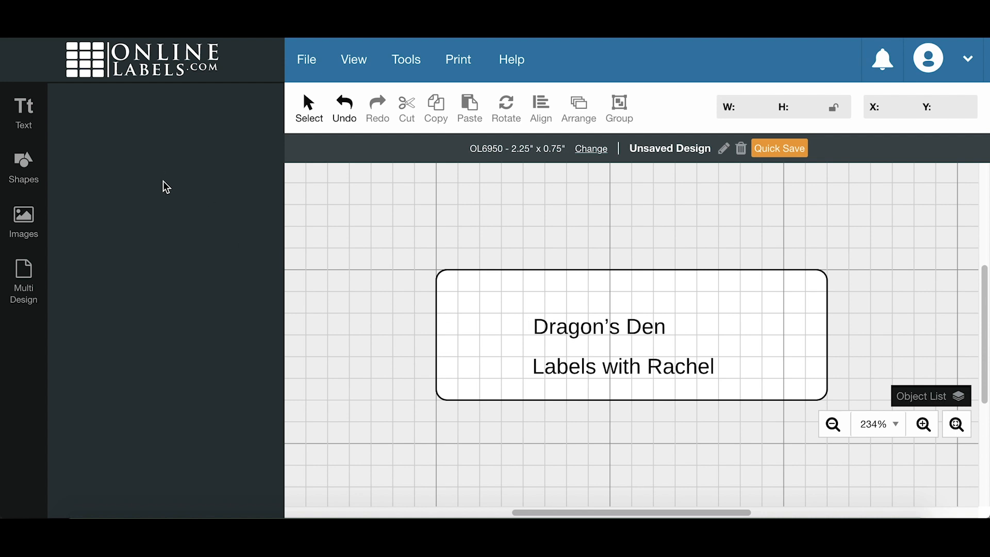
Step: Insert the black winged dragon clipart, shrink it to about 0.64" x 0.45", and place it at the label's left end
left_click(33, 176)
left_click(27, 219)
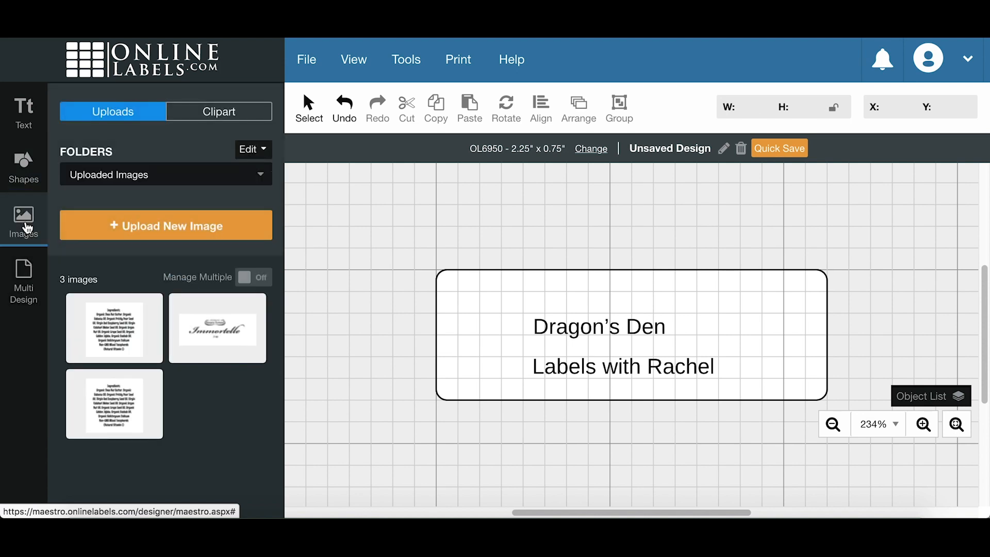
left_click(235, 113)
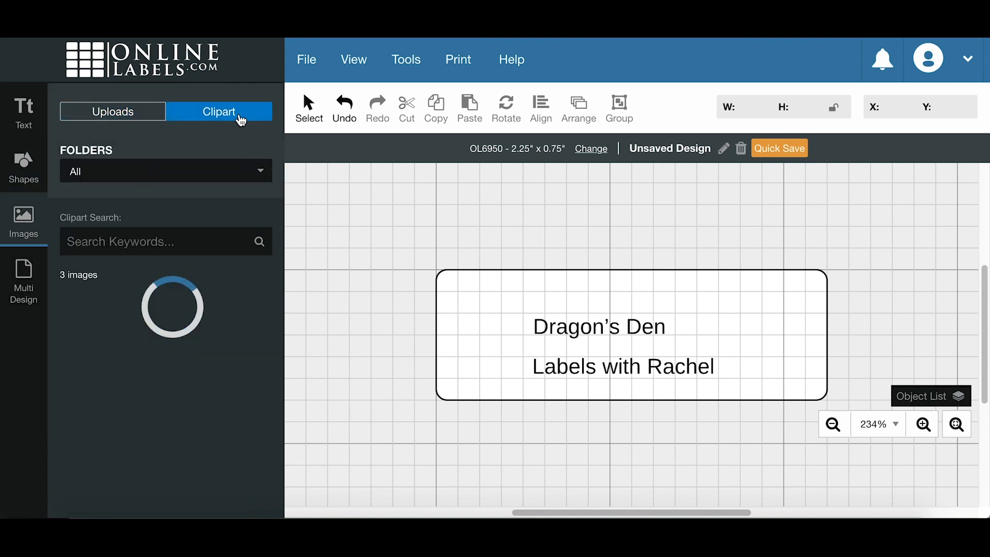
scroll(249, 305, "down", 10)
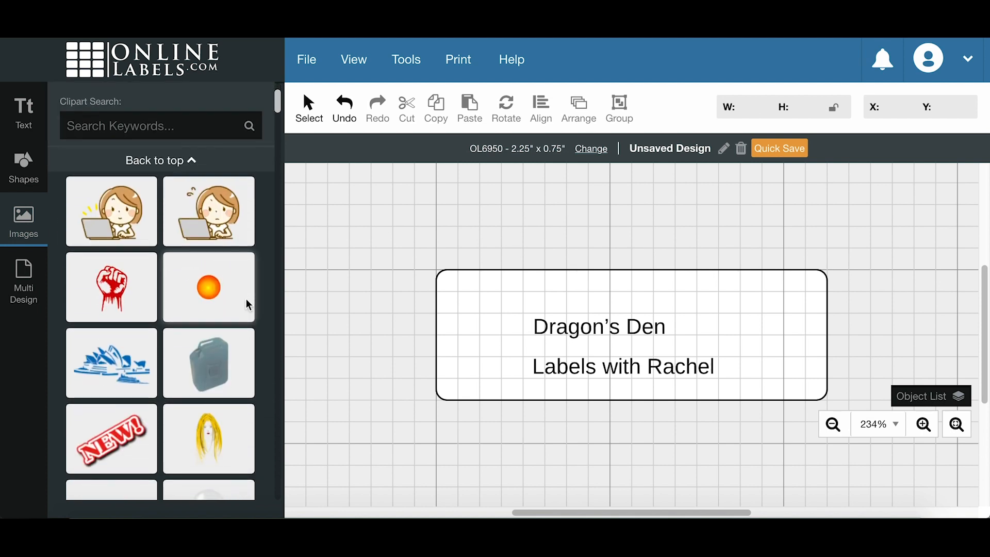
scroll(246, 301, "down", 8)
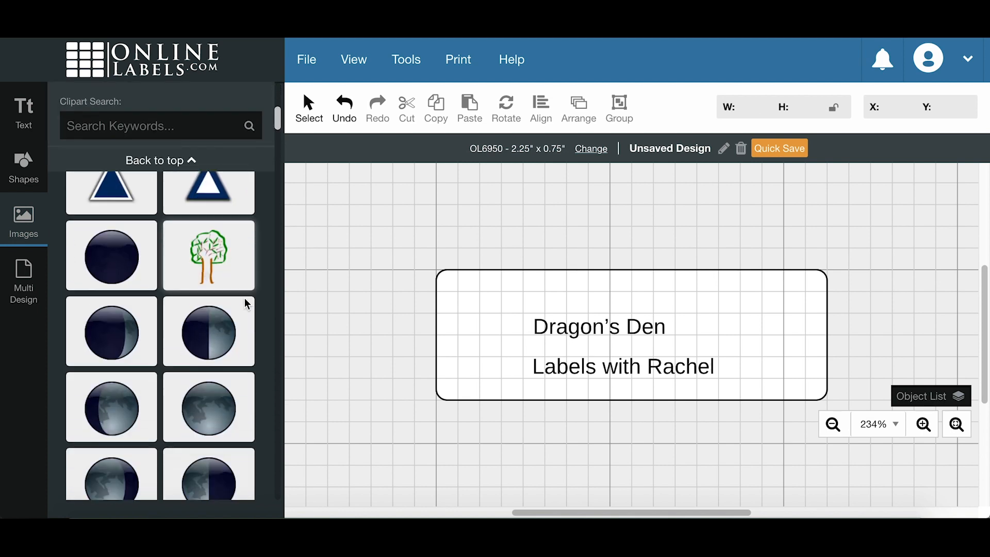
scroll(245, 304, "down", 9)
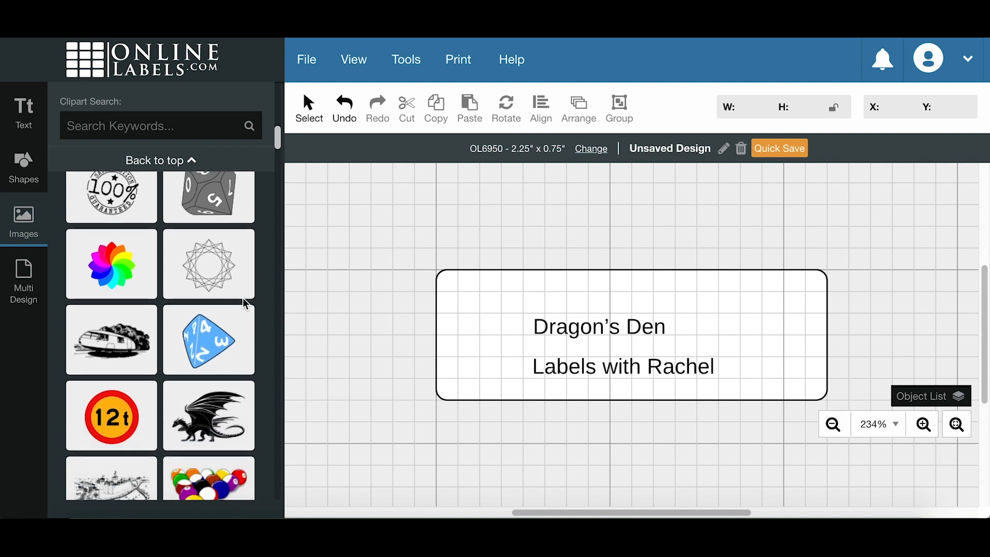
left_click(223, 382)
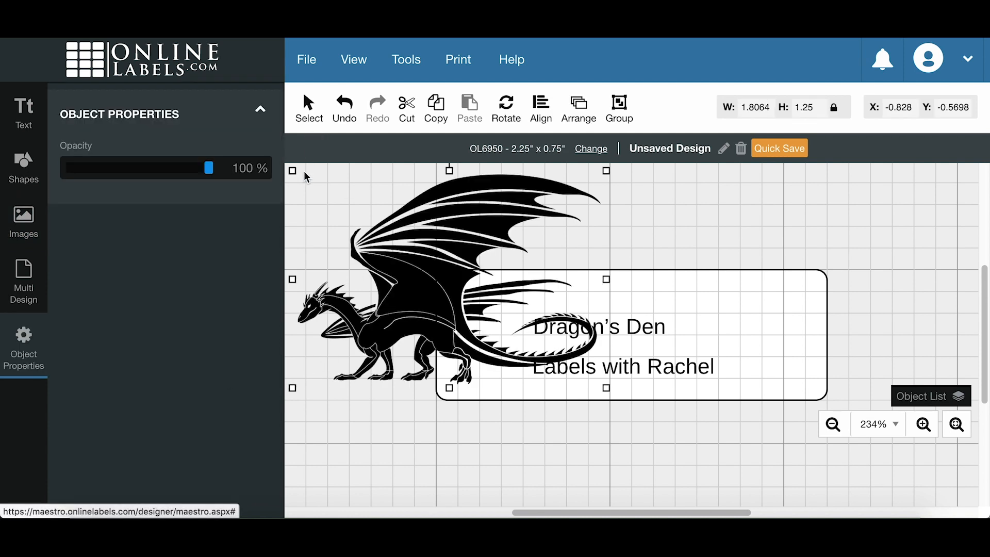
left_click_drag(301, 171, 486, 342)
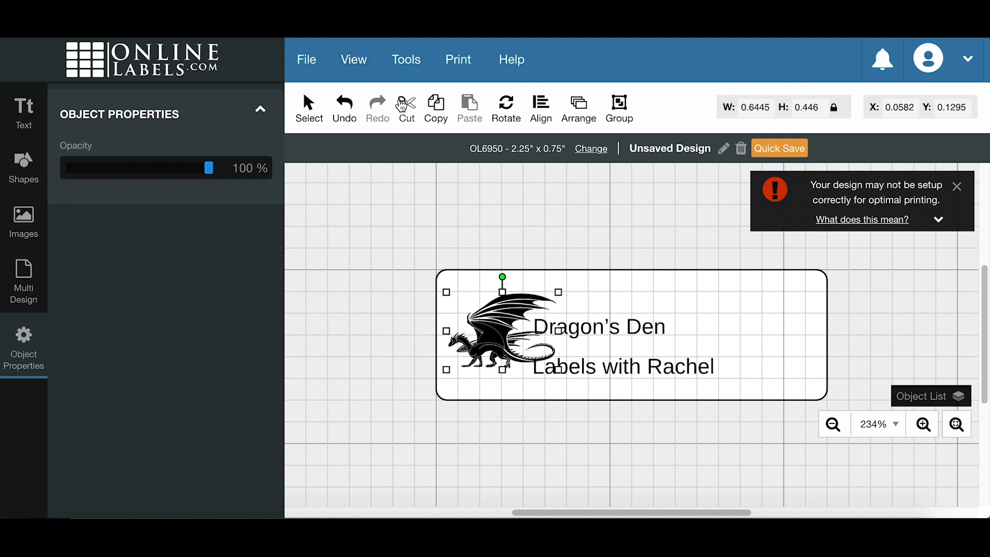
Step: Duplicate the dragon, place the copy at the label's right end, and flip it horizontally
left_click(433, 106)
left_click(471, 106)
left_click_drag(547, 371, 764, 357)
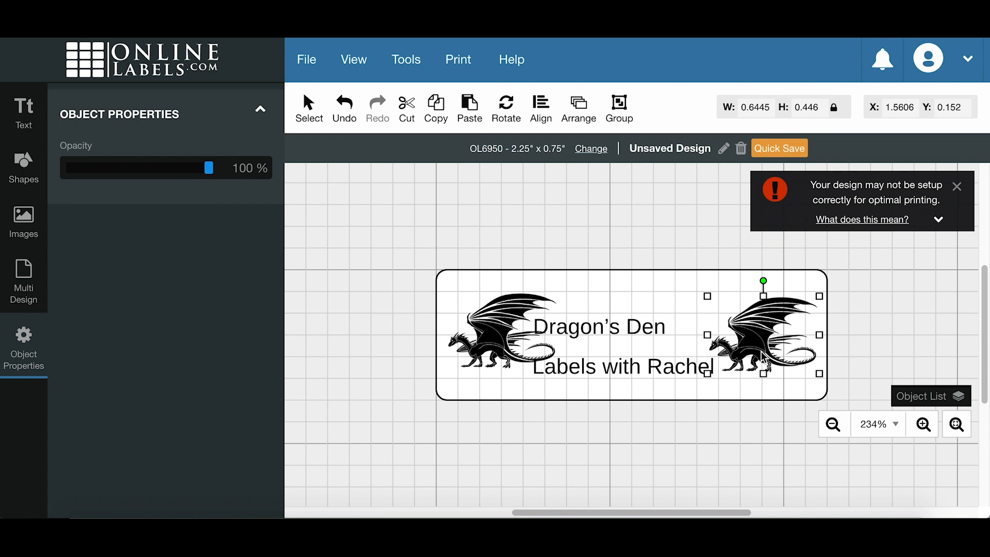
left_click(506, 108)
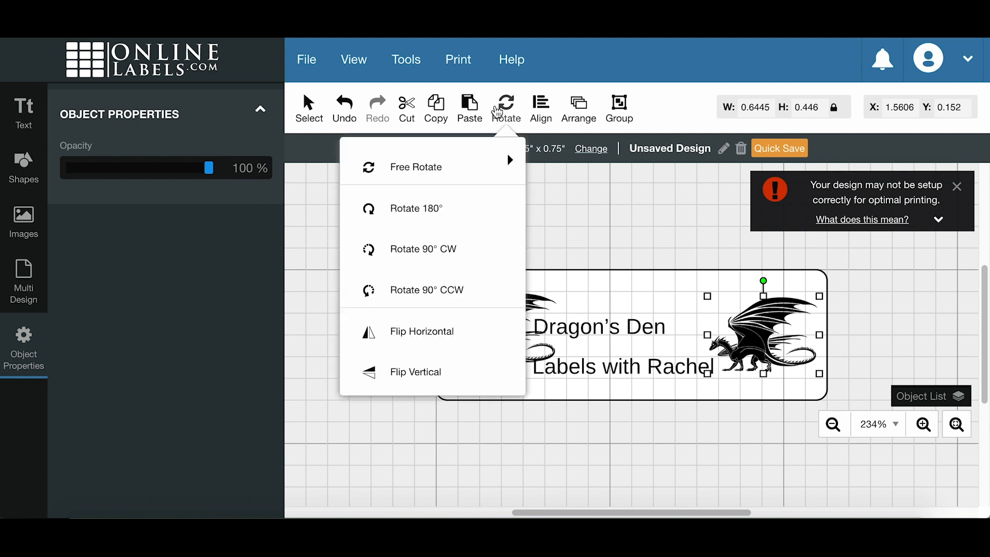
left_click(480, 338)
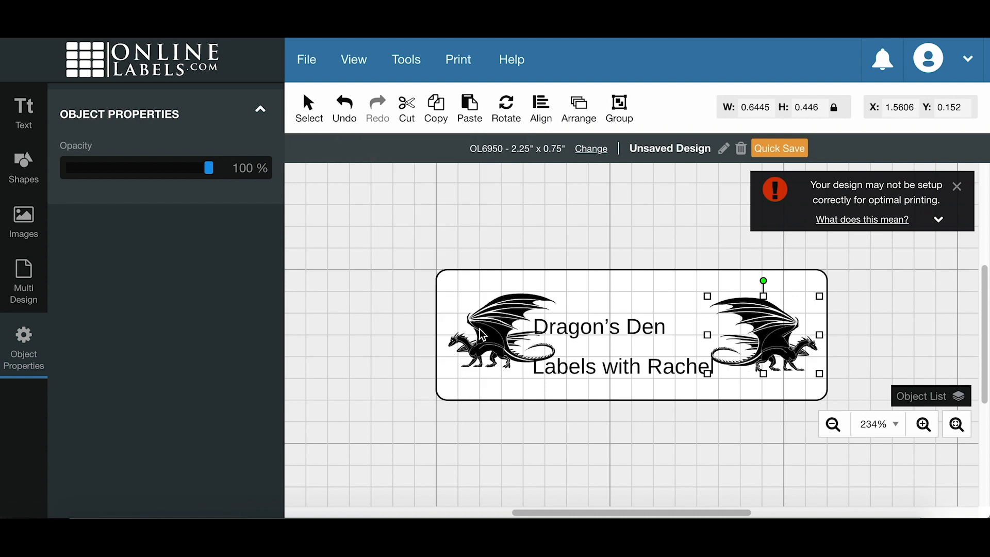
Step: Nudge the left dragon slightly closer to the label's left edge
left_click(783, 351)
left_click_drag(486, 343, 482, 343)
left_click(350, 376)
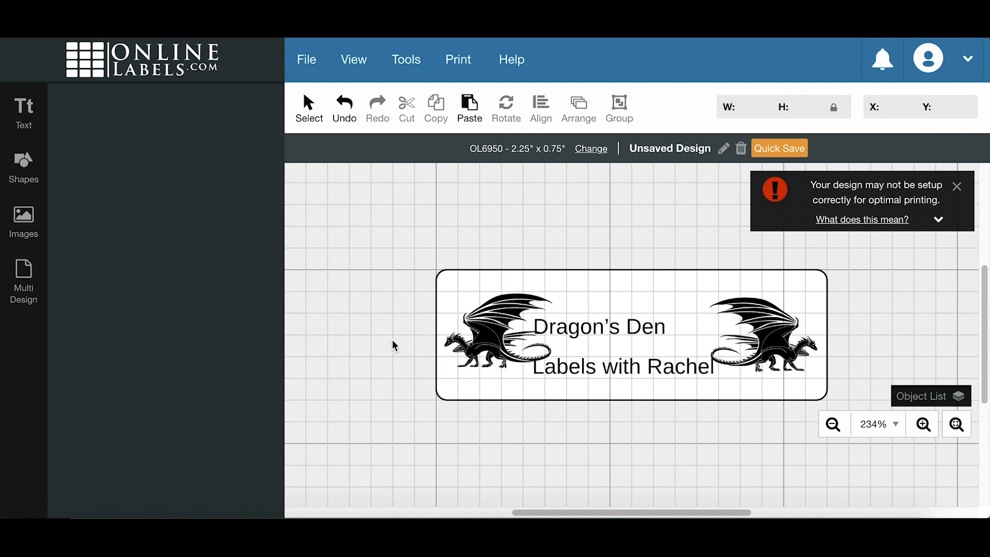
Step: Move the "Dragon's Den" textbox slightly up and left, and centre-align the text in both textboxes
left_click(627, 331)
left_click_drag(628, 330, 607, 321)
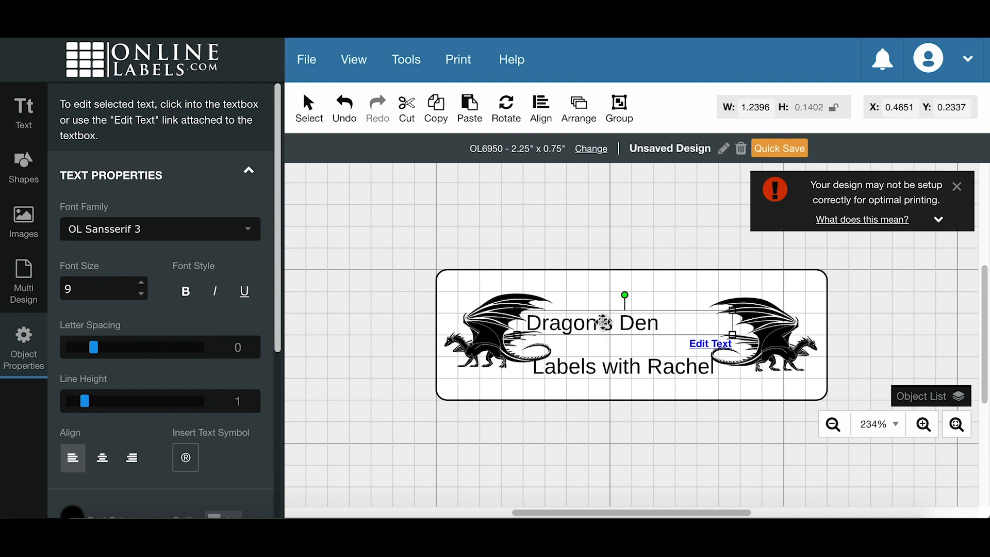
left_click(103, 459)
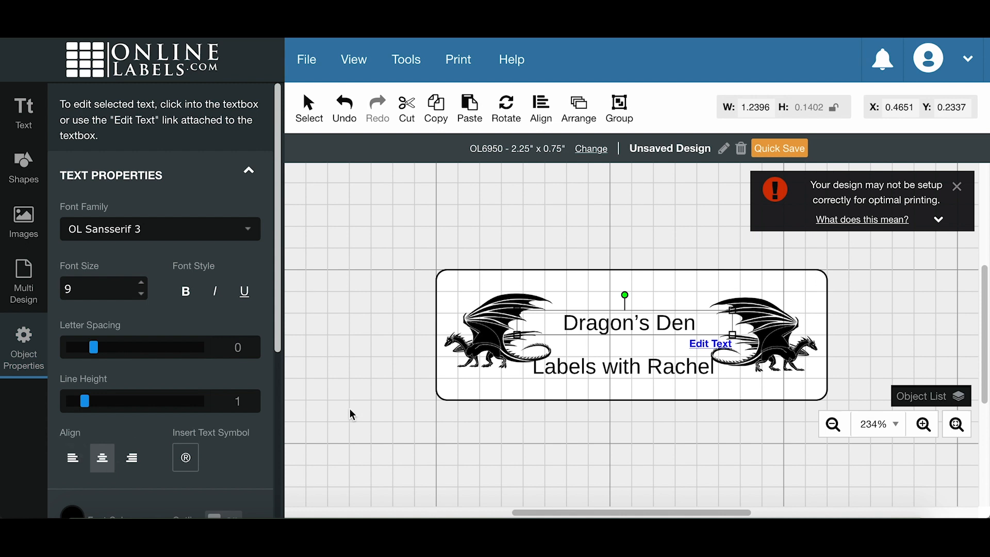
left_click(639, 369)
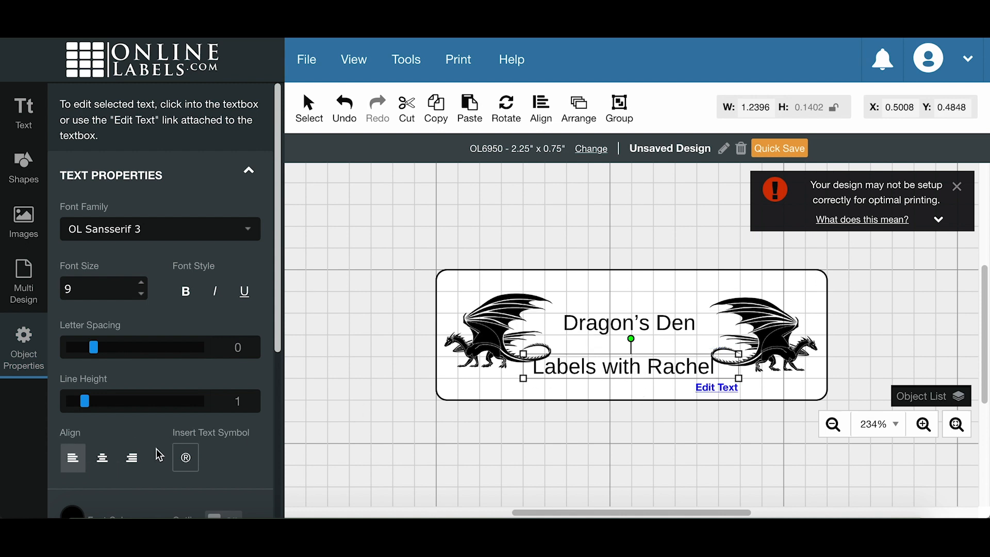
left_click(102, 458)
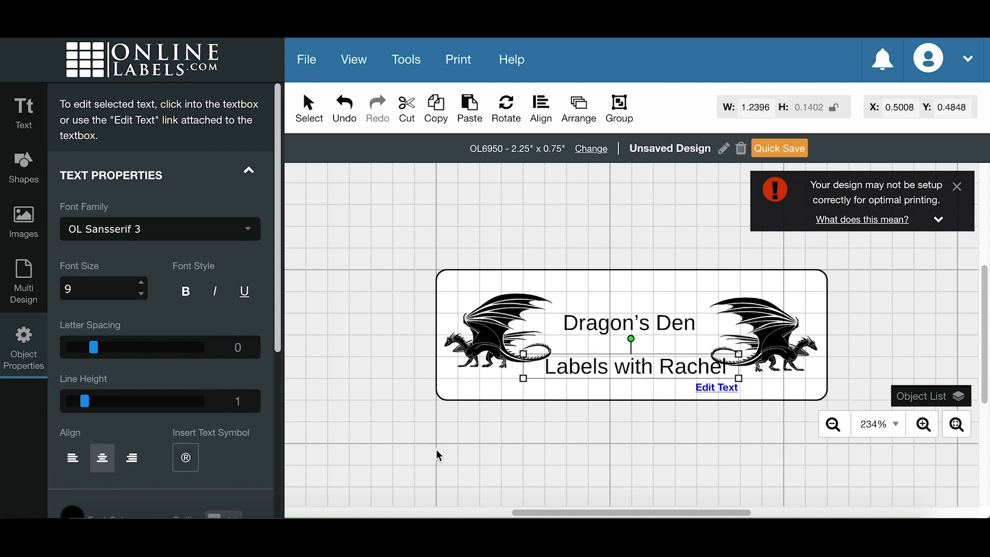
Step: Change the font of the "Dragon's Den" text to Trade Winds
left_click(624, 329)
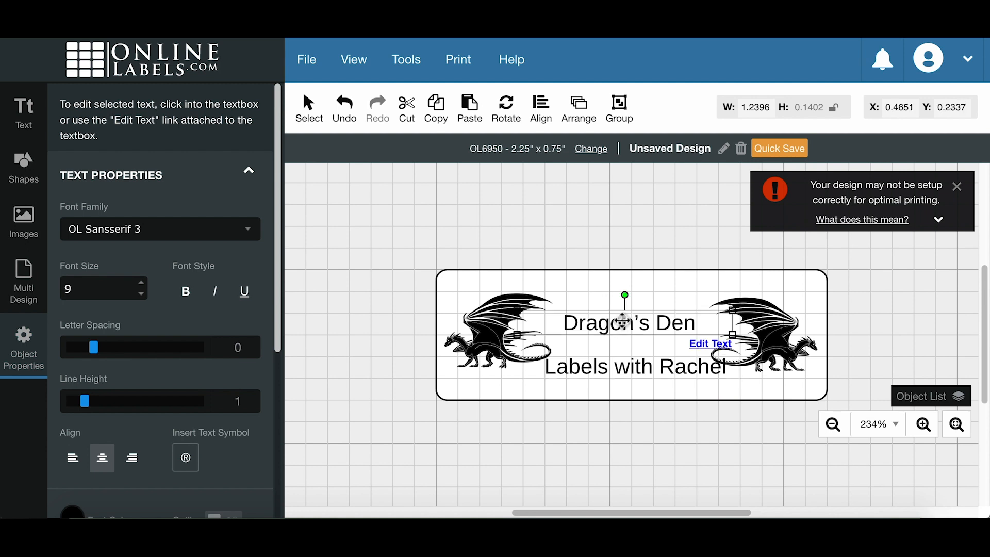
left_click(228, 233)
scroll(266, 439, "down", 1)
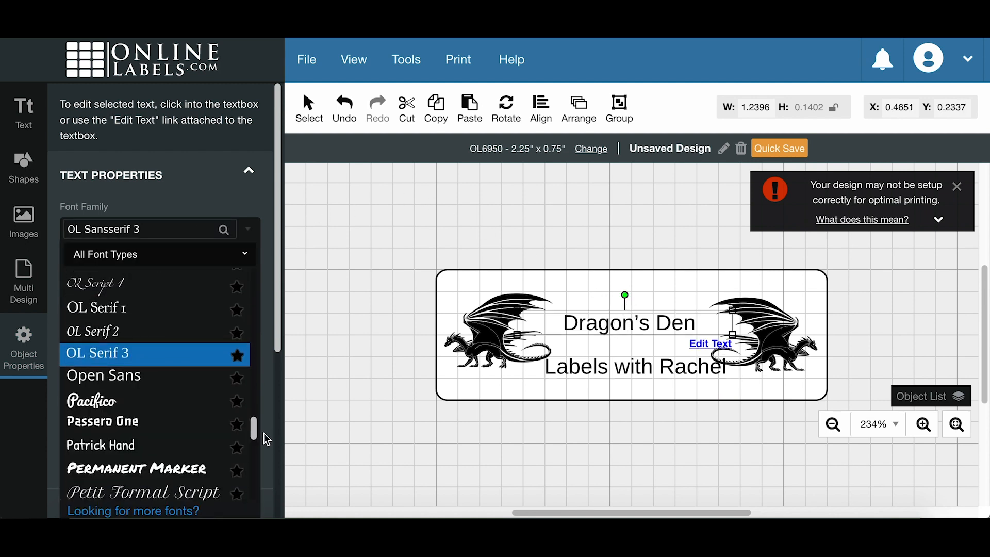
left_click_drag(255, 428, 273, 488)
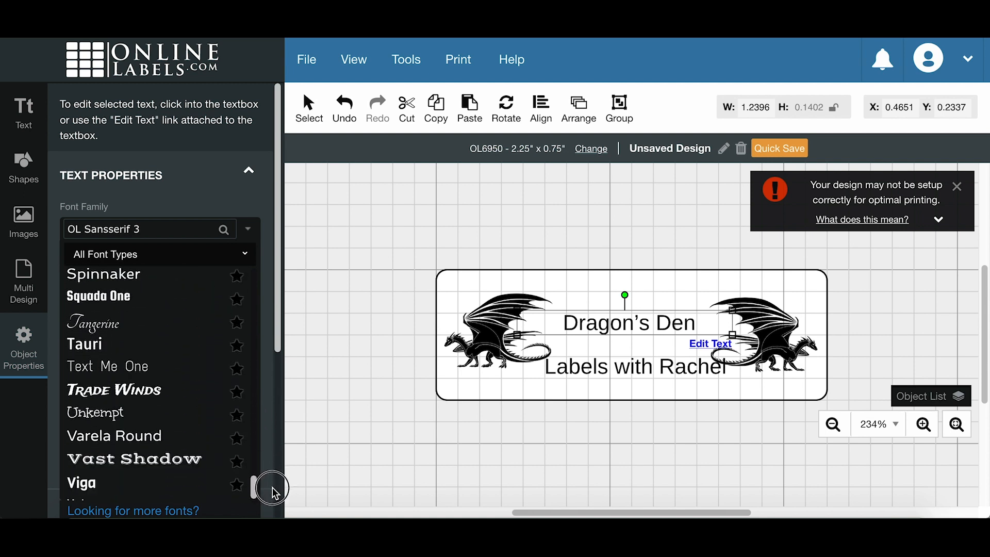
left_click(164, 399)
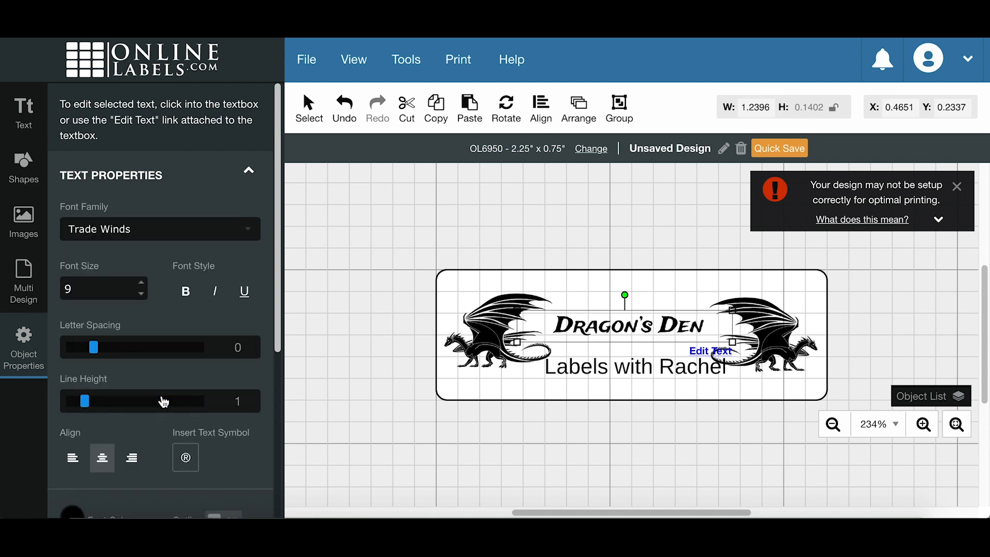
Step: Set the font size of the "Dragon's Den" text to 10.5
left_click(141, 283)
left_click(140, 285)
key("Up")
key("Down")
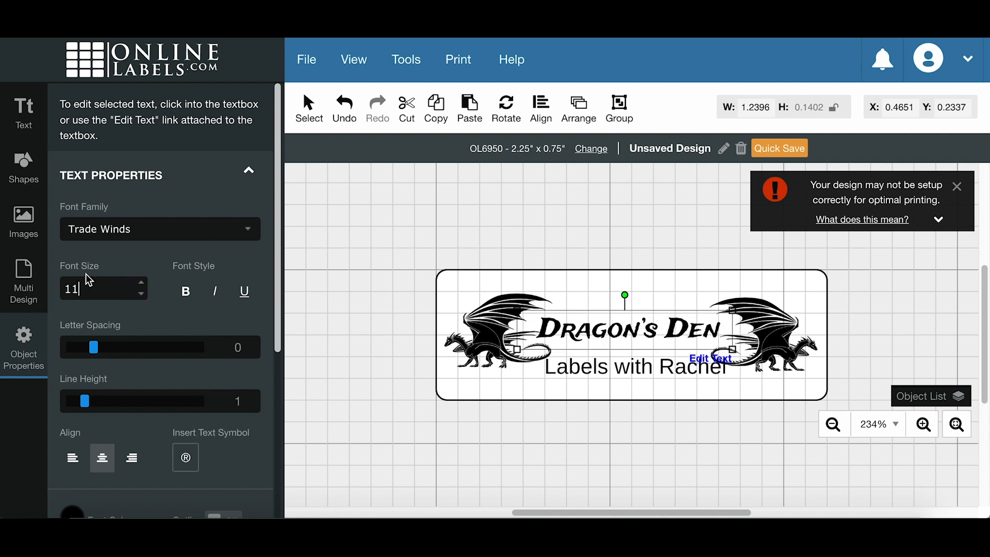
double_click(73, 289)
type("10.5")
key("Return")
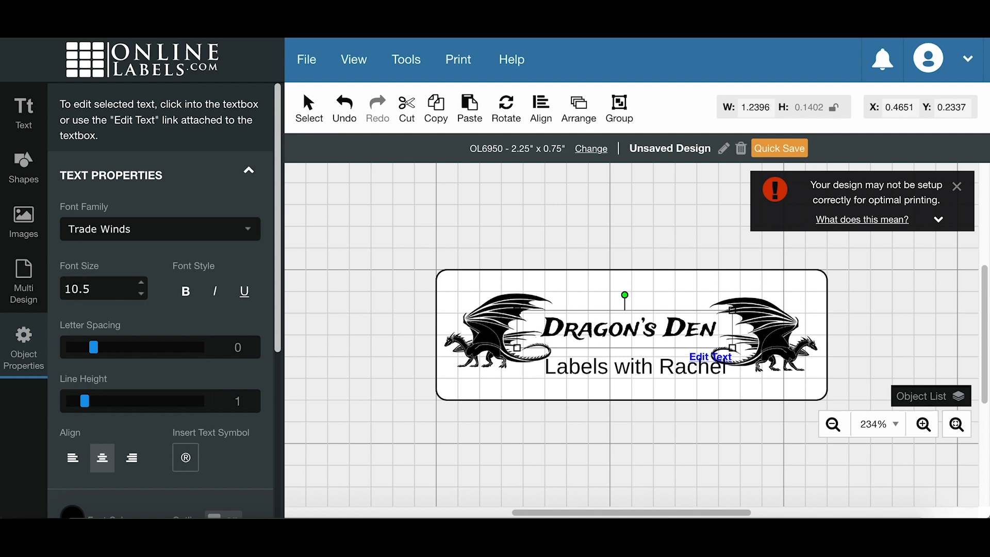
Step: Reposition the "Dragon's Den" textbox slightly right and up, to about X 0.48, Y 0.22
double_click(657, 334)
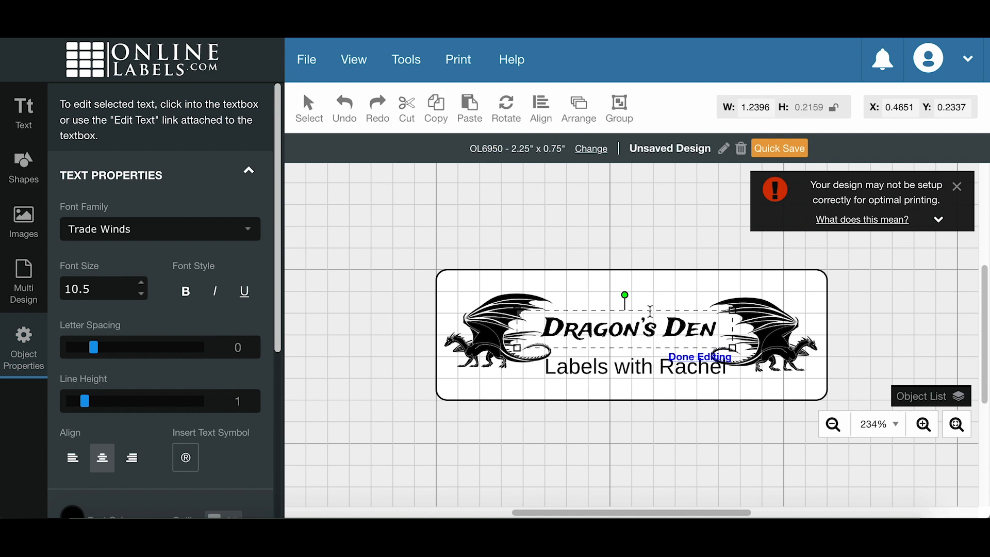
mouse_move(651, 310)
left_mouse_down()
mouse_move(646, 301)
mouse_move(650, 324)
left_mouse_up()
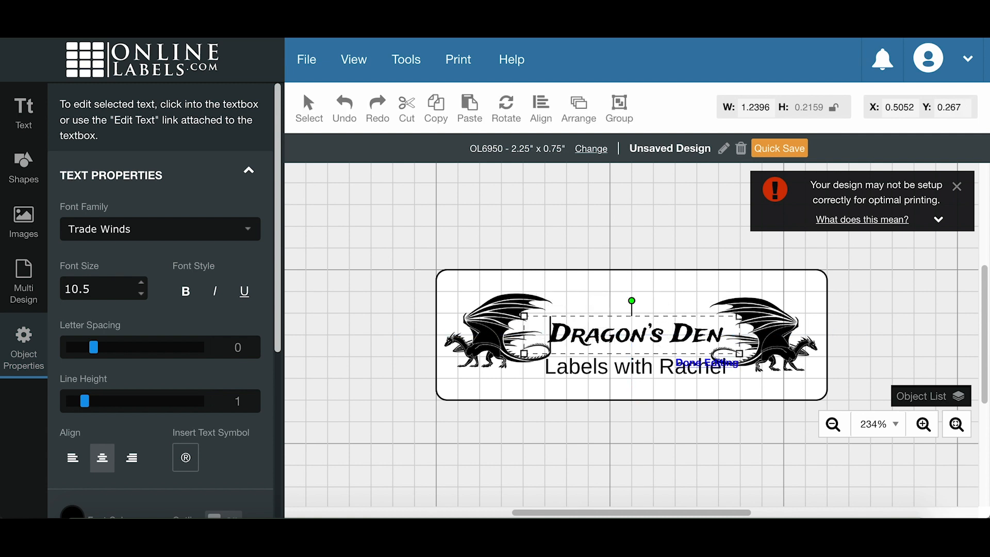
left_click(657, 293)
left_click_drag(665, 337, 659, 328)
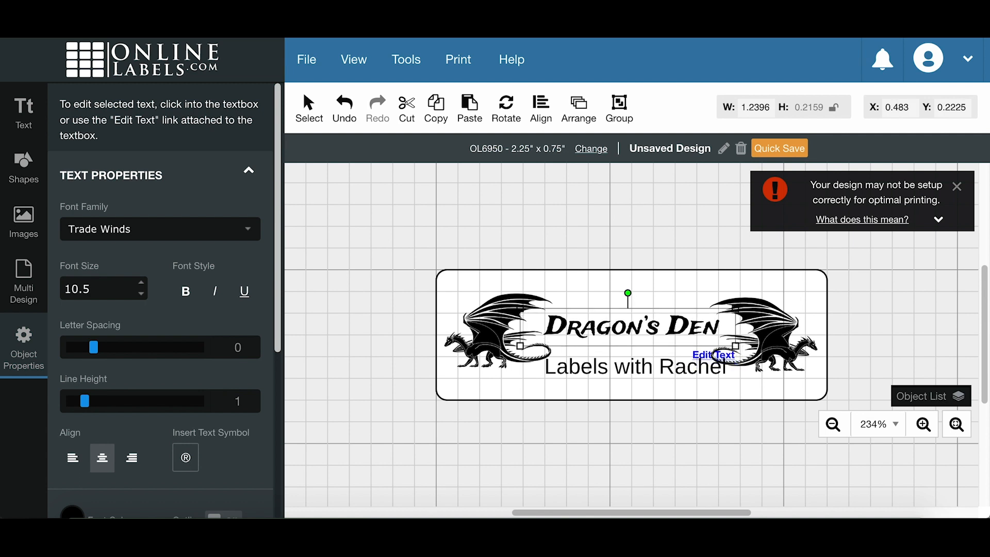
left_click(667, 280)
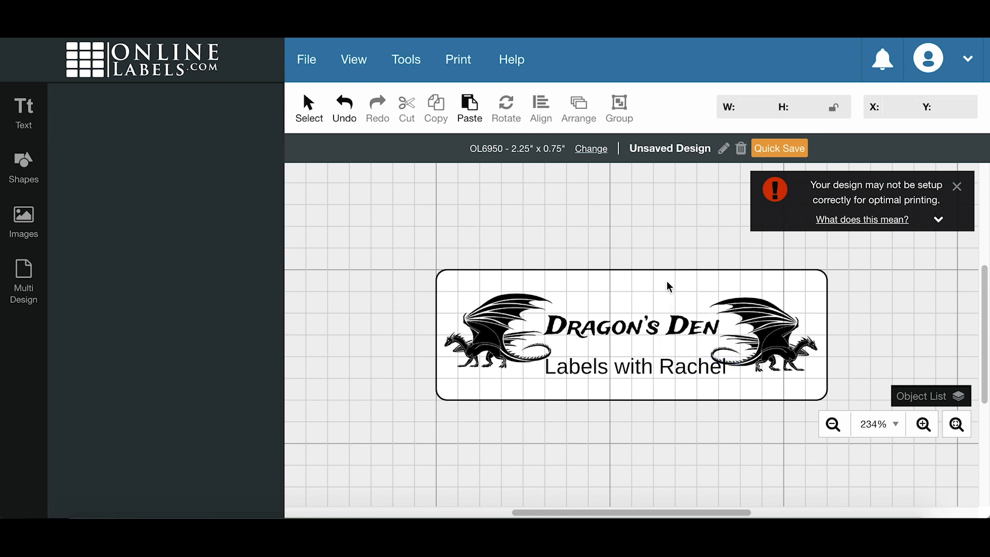
Step: Change the font of the lower text line to Roboto Condensed
left_click(653, 377)
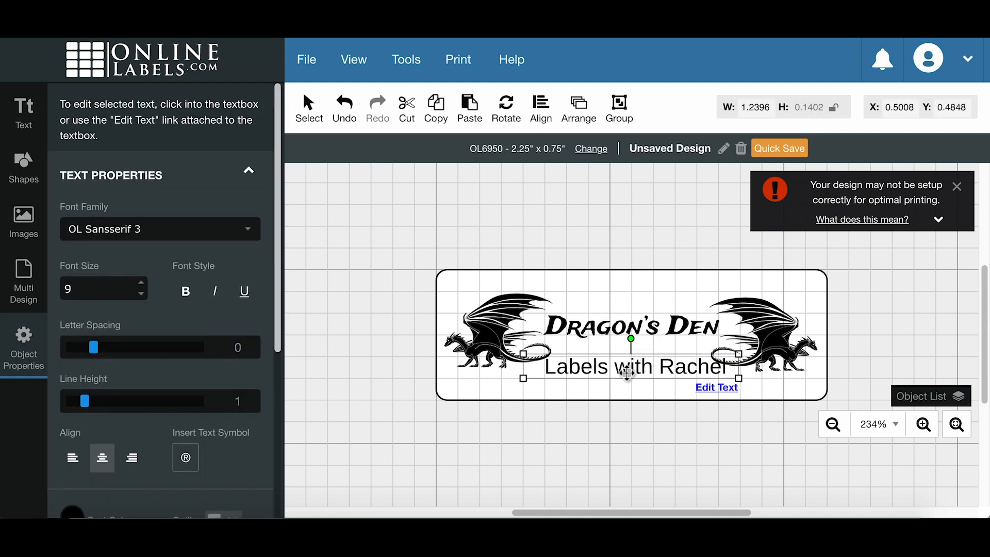
left_click(227, 232)
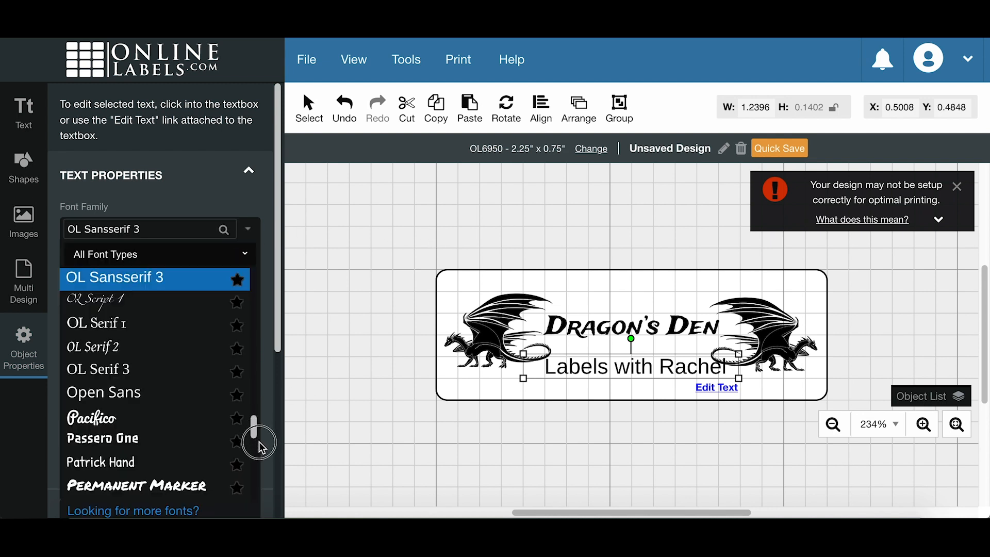
scroll(254, 428, "down", 3)
scroll(255, 438, "down", 9)
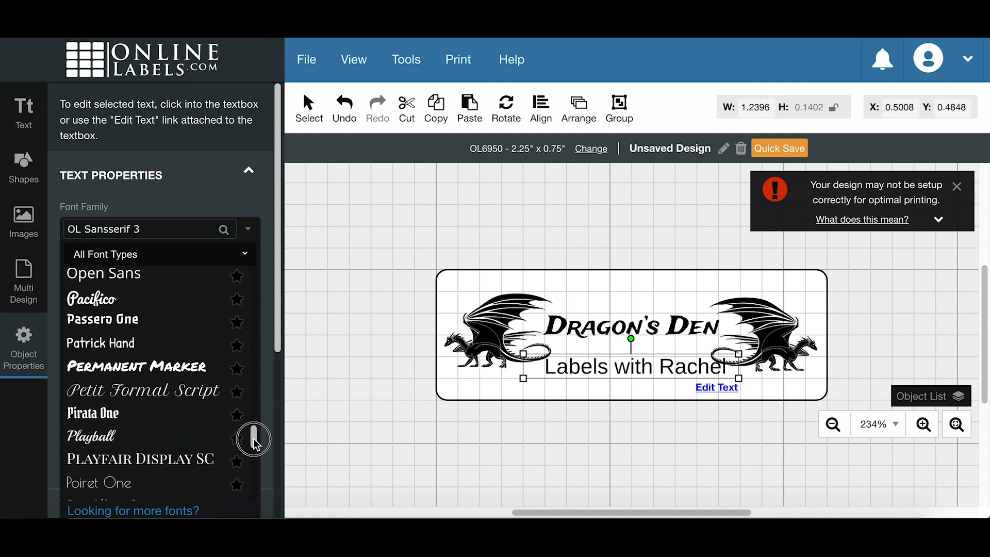
scroll(255, 454, "down", 1)
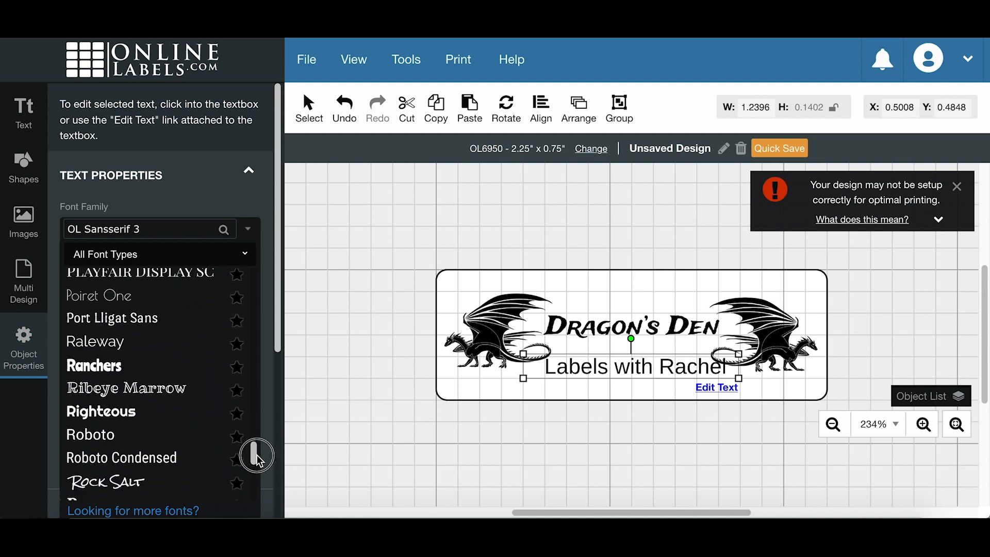
left_click(127, 461)
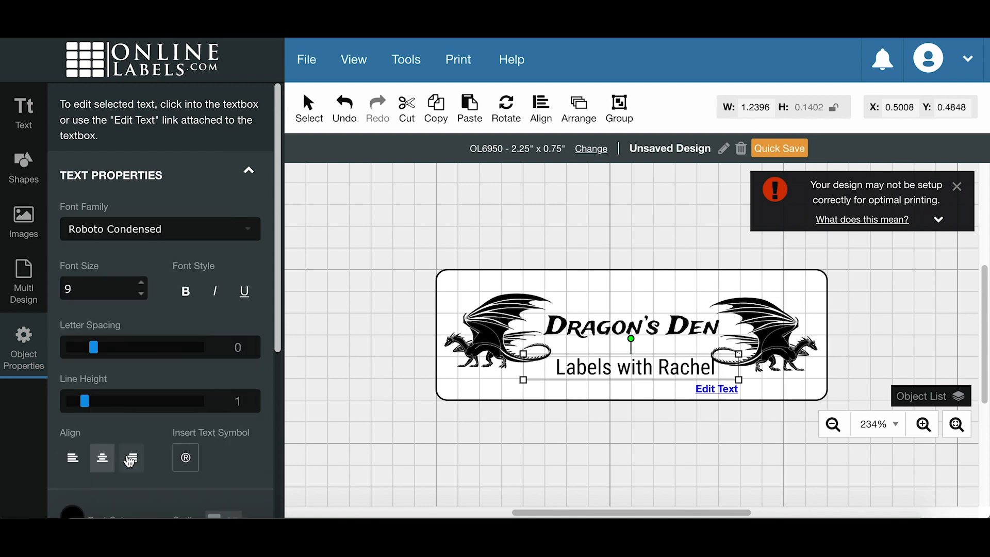
Step: Set the lower text line's font size to 7 and move its textbox slightly up, to about Y 0.47
left_click(142, 295)
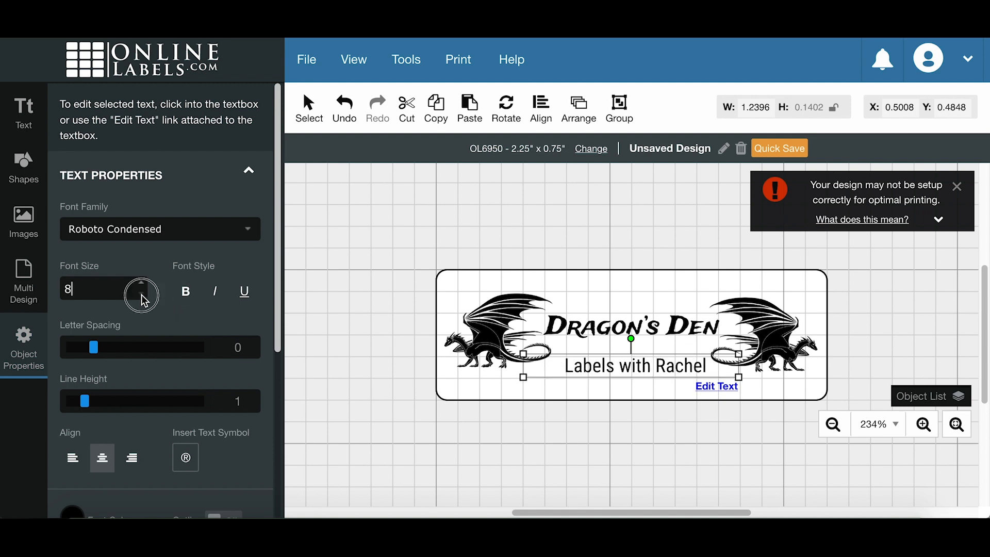
left_click(141, 295)
left_click_drag(650, 372, 626, 369)
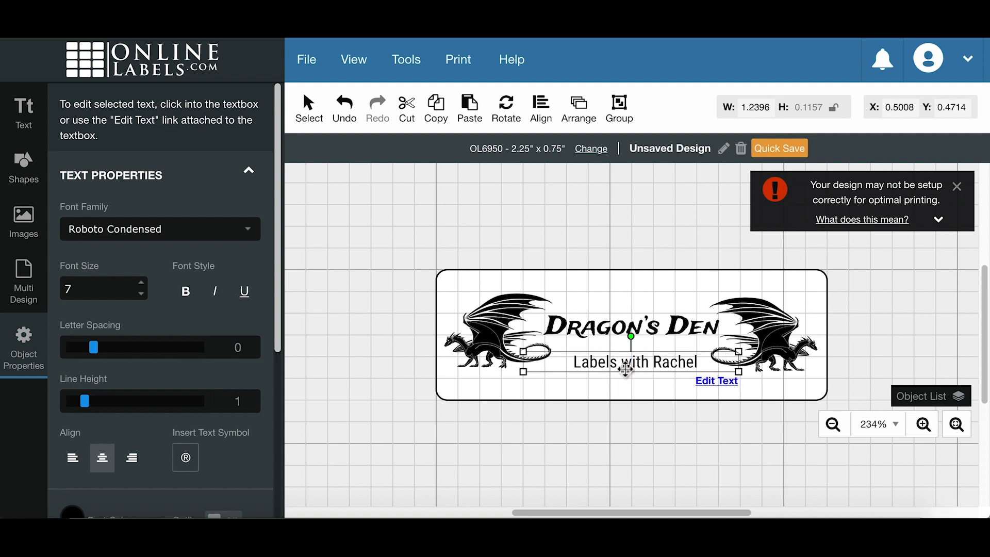
left_click(604, 411)
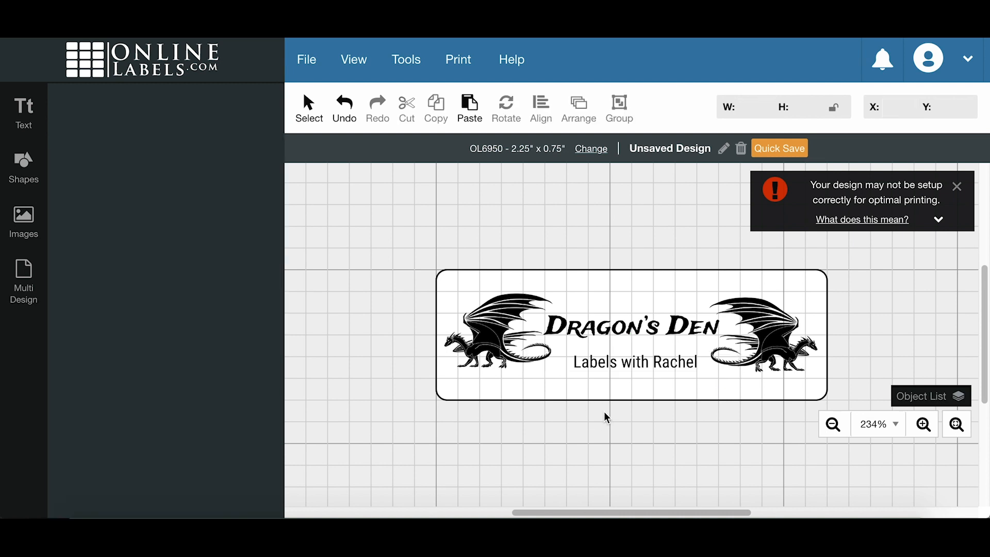
Step: Draw a horizontal black line with stroke width 1 between the two text lines
left_click(33, 174)
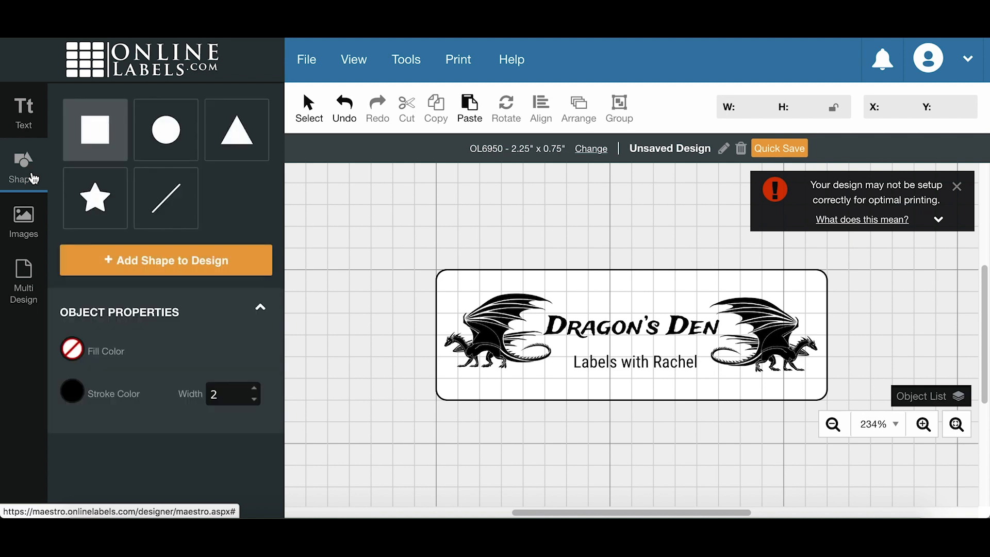
left_click(184, 204)
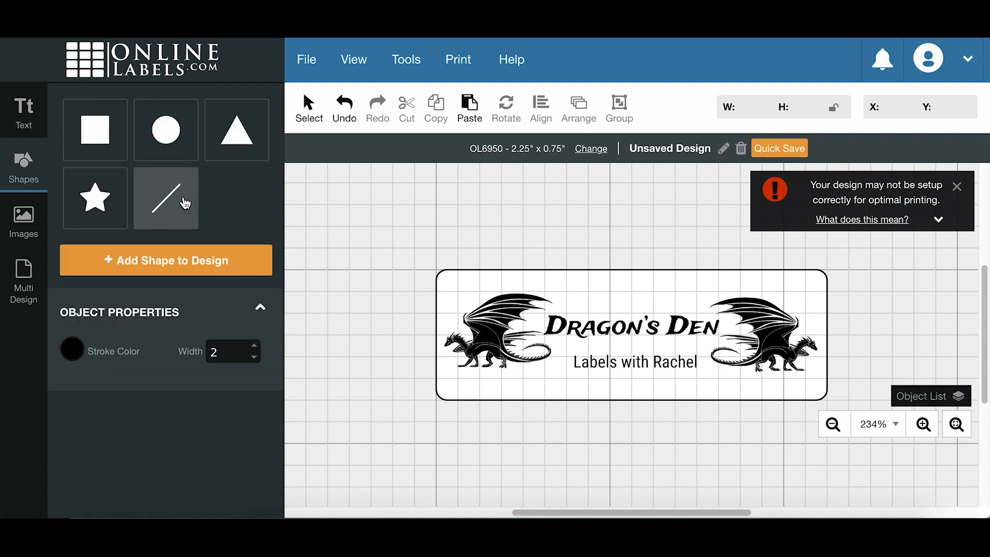
left_click(254, 358)
left_click_drag(556, 346, 714, 345)
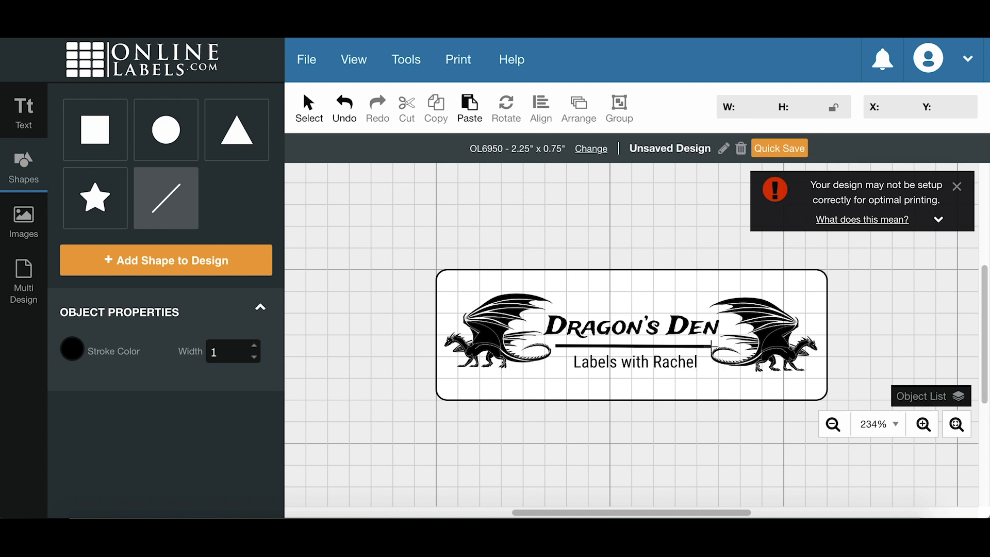
left_click(935, 353)
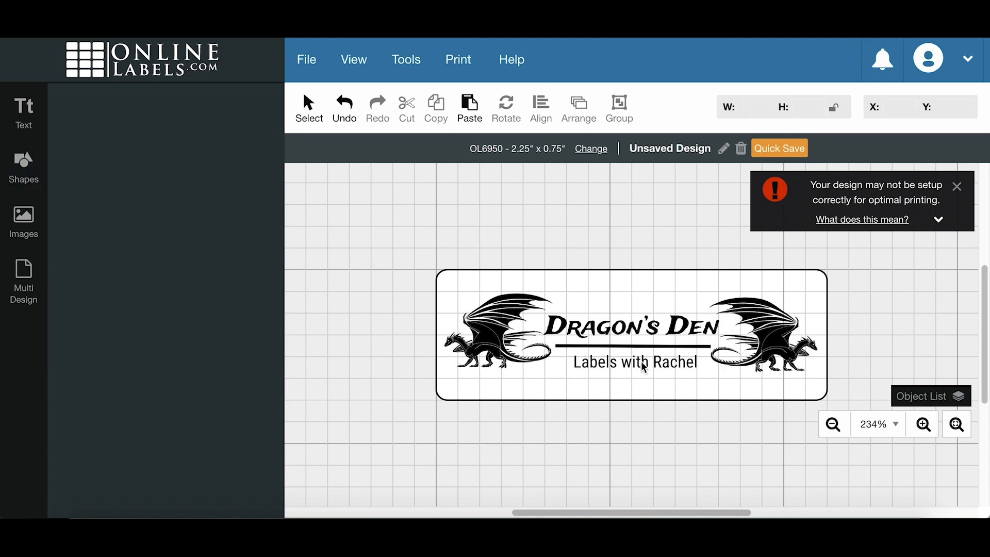
Step: Select both dragons and scale them down together to about 0.59" wide each
left_click(791, 370)
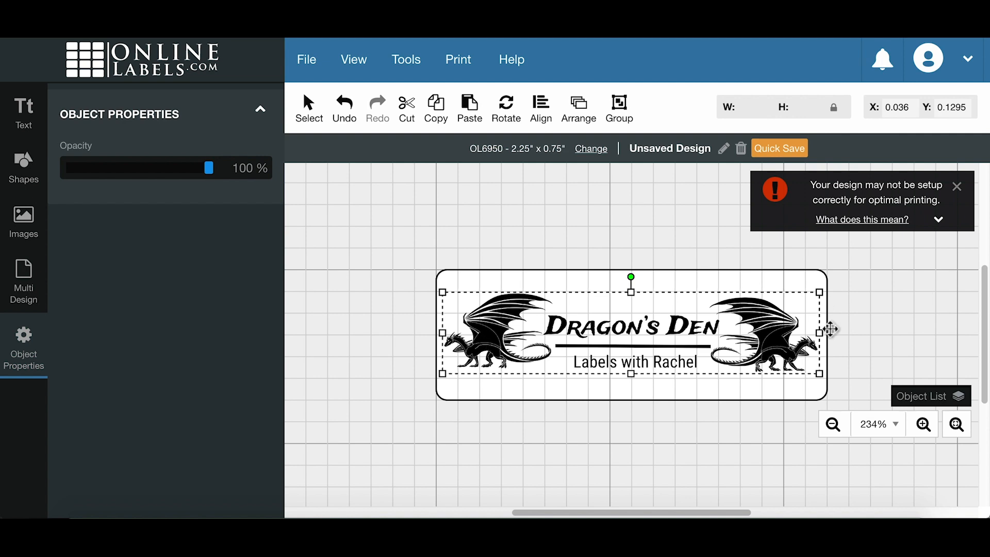
left_click(774, 333)
left_click(527, 364, "shift")
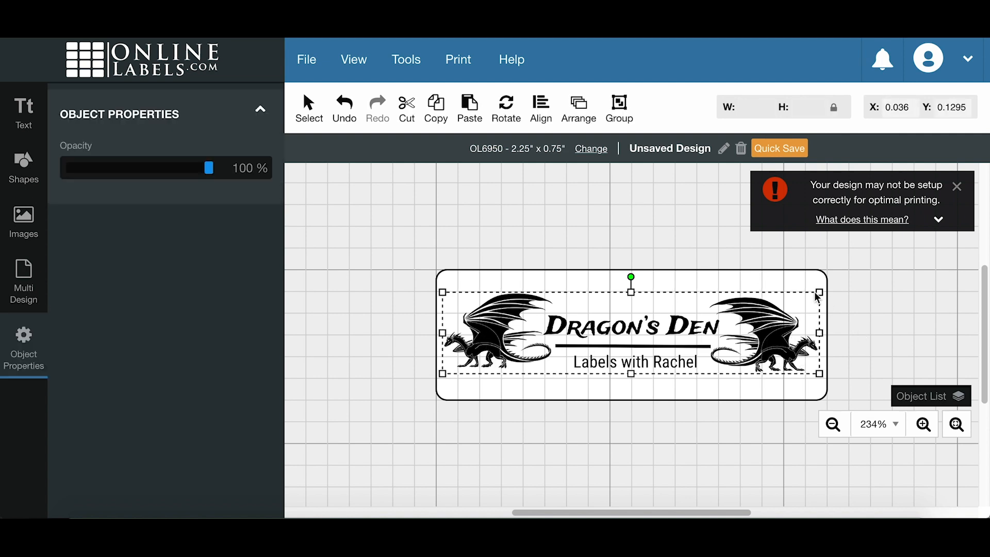
left_click_drag(819, 292, 785, 296)
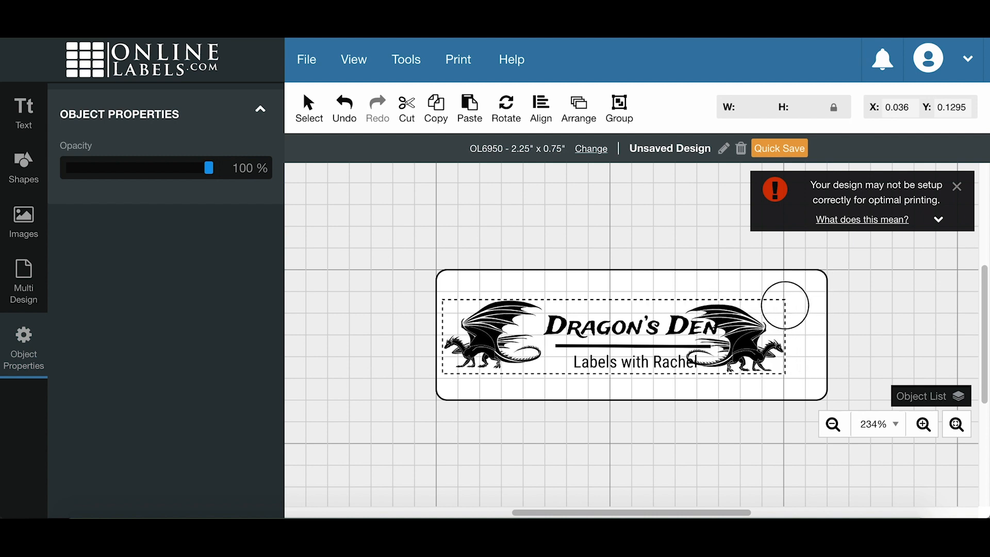
left_click(854, 310)
Step: Move the right dragon back to the label's right end, and shift the whole design slightly up
left_click(772, 362)
left_click_drag(725, 368, 765, 368)
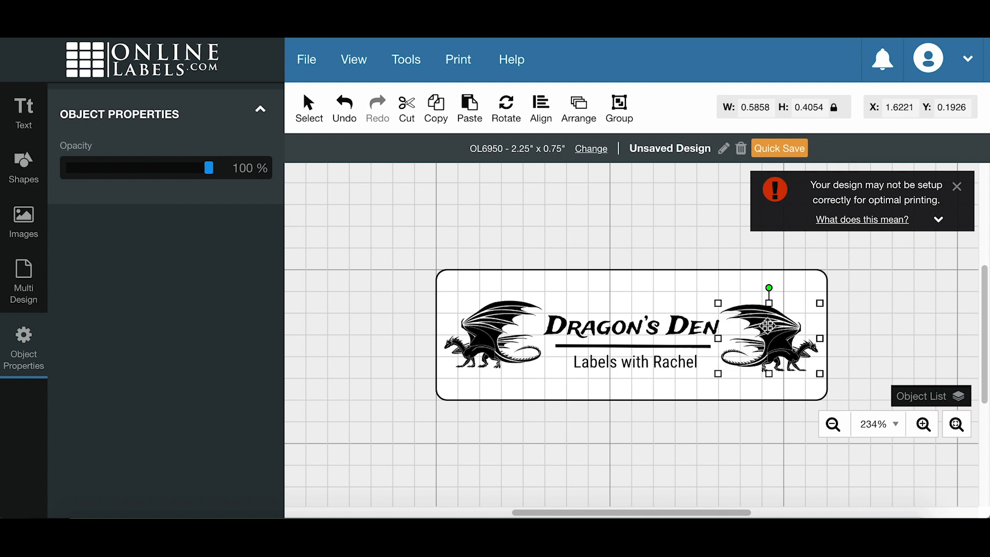
left_click(912, 300)
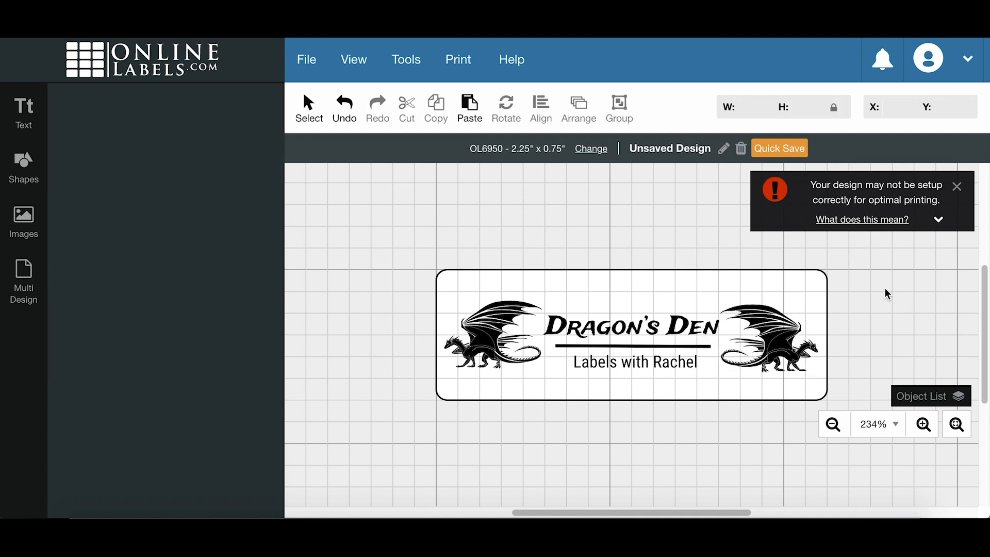
left_click_drag(858, 400, 418, 273)
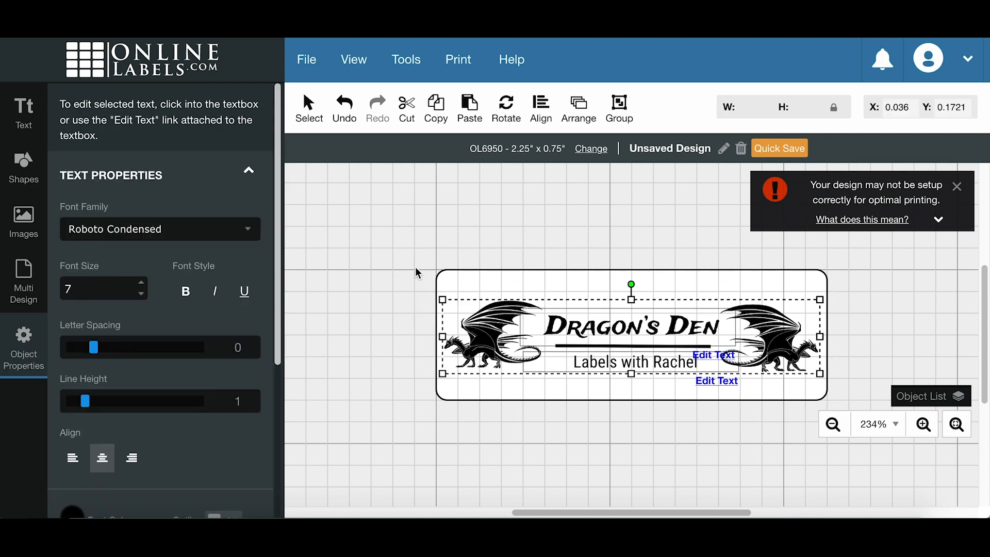
left_click(391, 270)
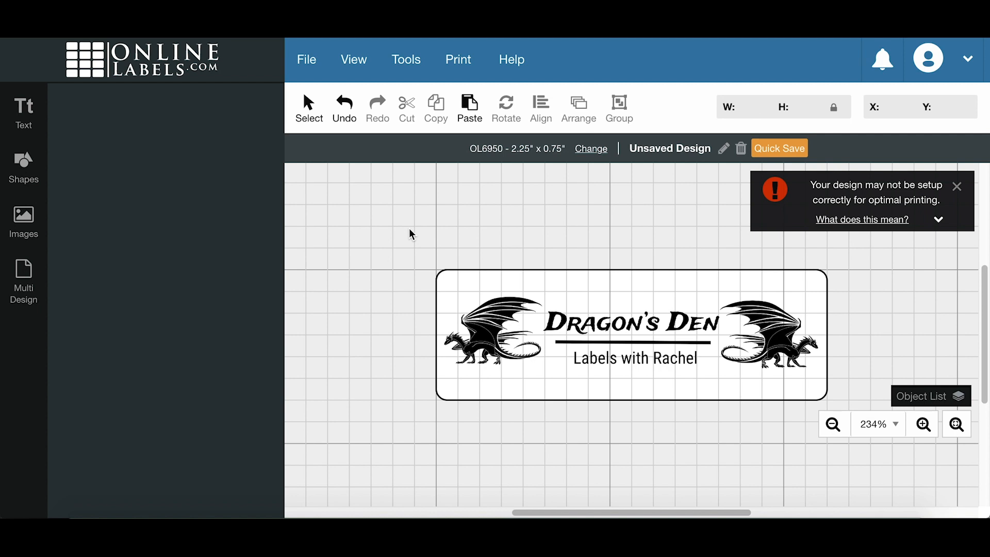
Step: Choose a rectangle as the new shape and set its stroke color to none
left_click(32, 174)
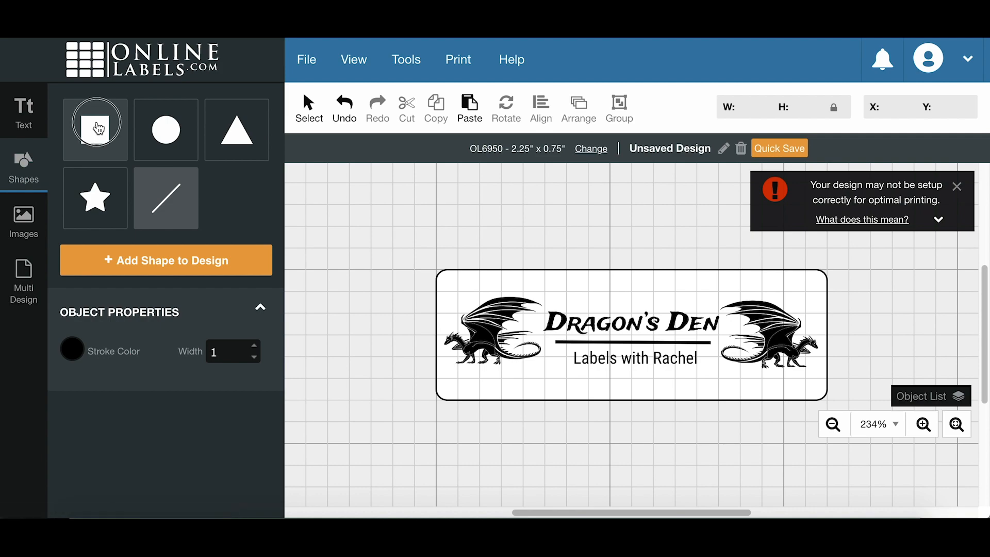
left_click(99, 129)
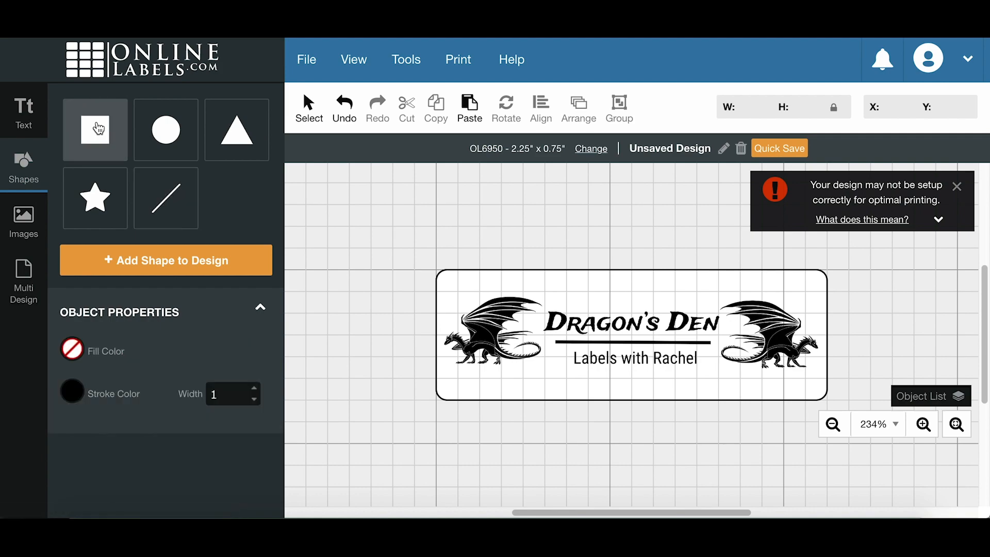
left_click(72, 393)
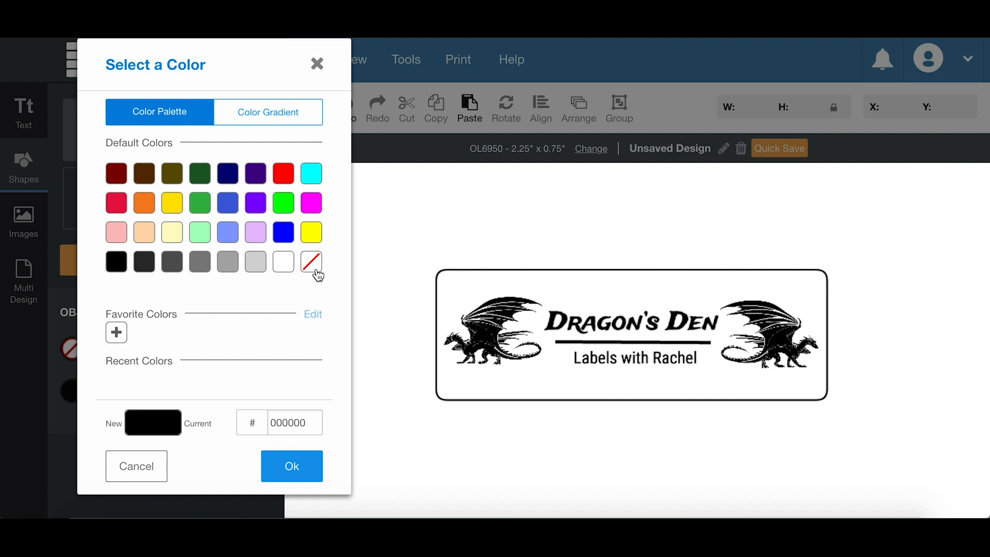
left_click(312, 262)
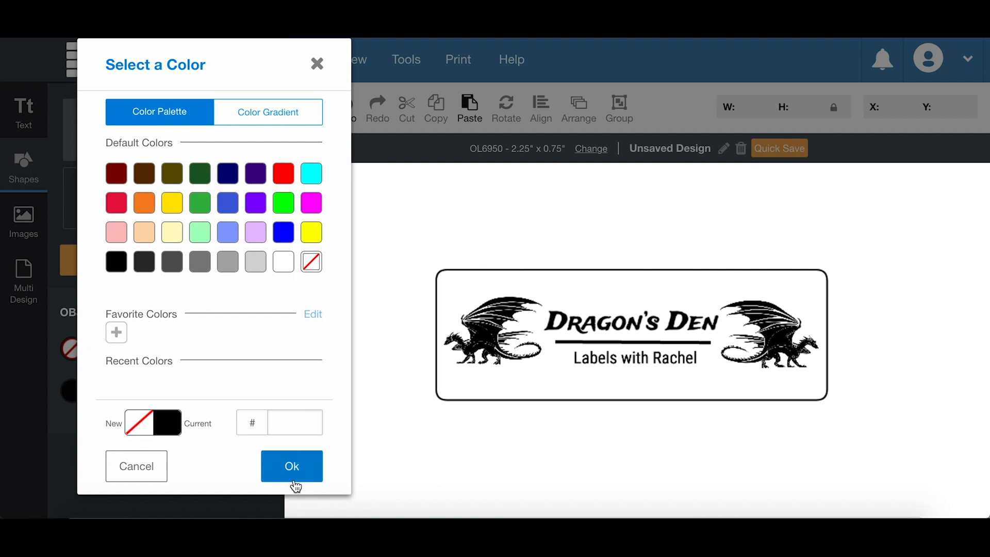
left_click(291, 480)
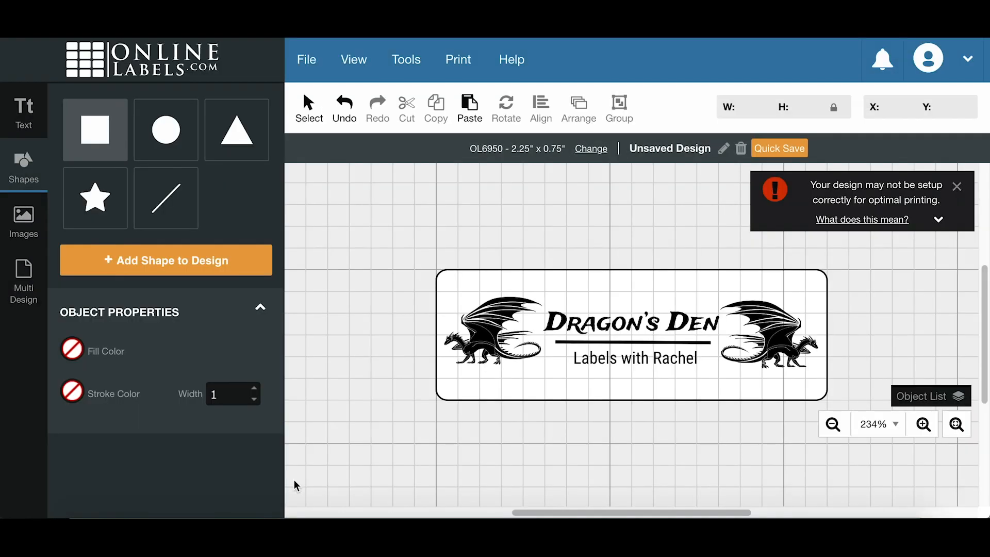
Step: Set the rectangle's fill to orange FCA234 and draw it about 2.38" x 0.89", extending past all label edges
left_click(72, 349)
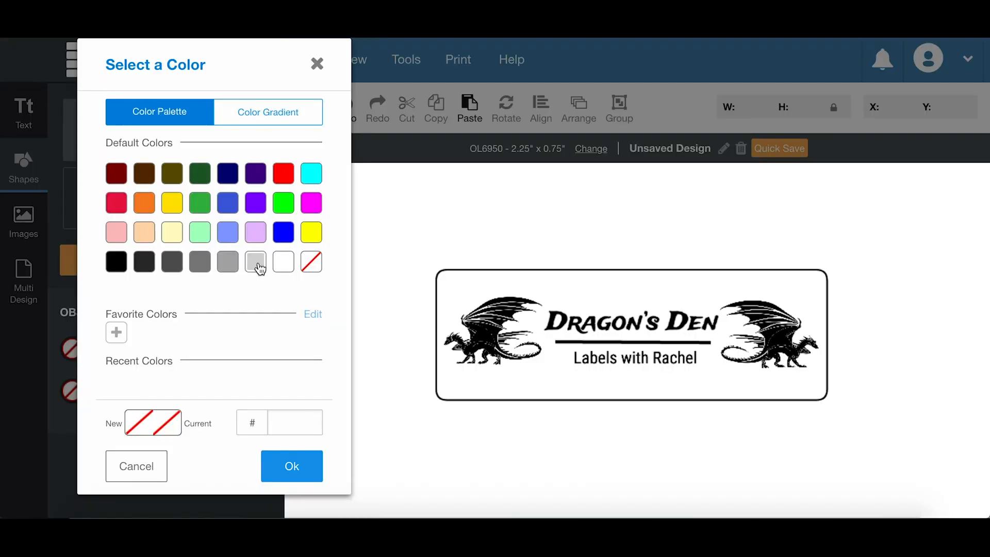
left_click(246, 110)
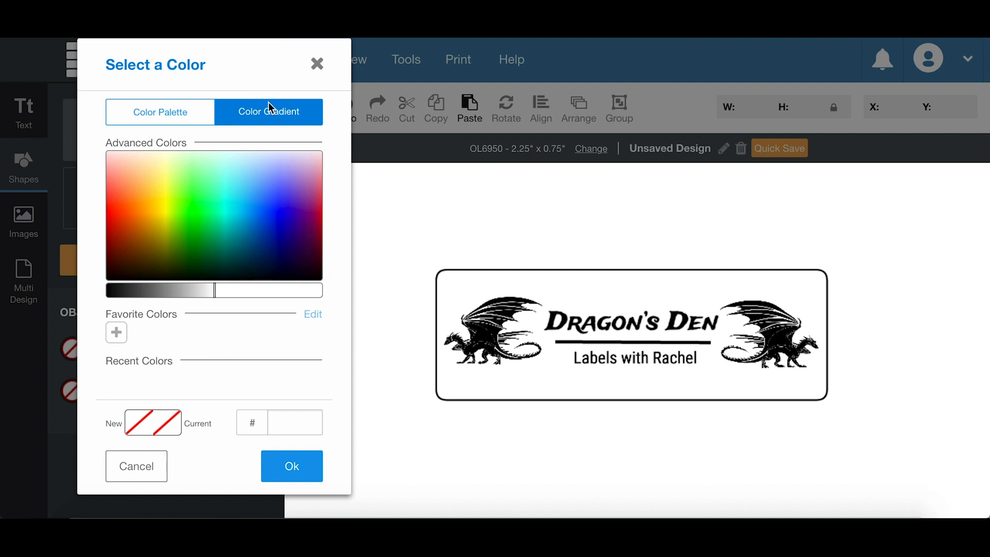
left_click_drag(157, 187, 144, 194)
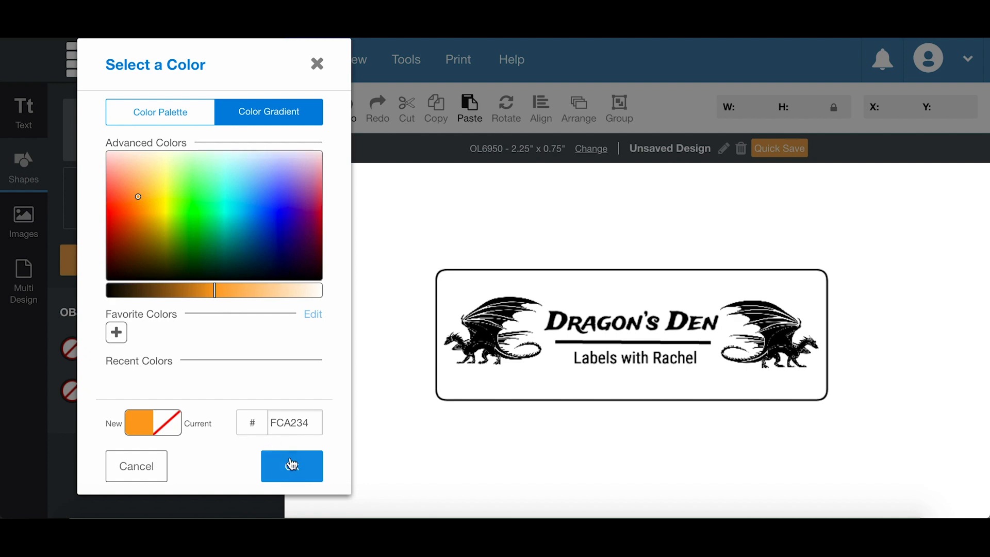
left_click(290, 465)
left_click_drag(427, 255, 859, 410)
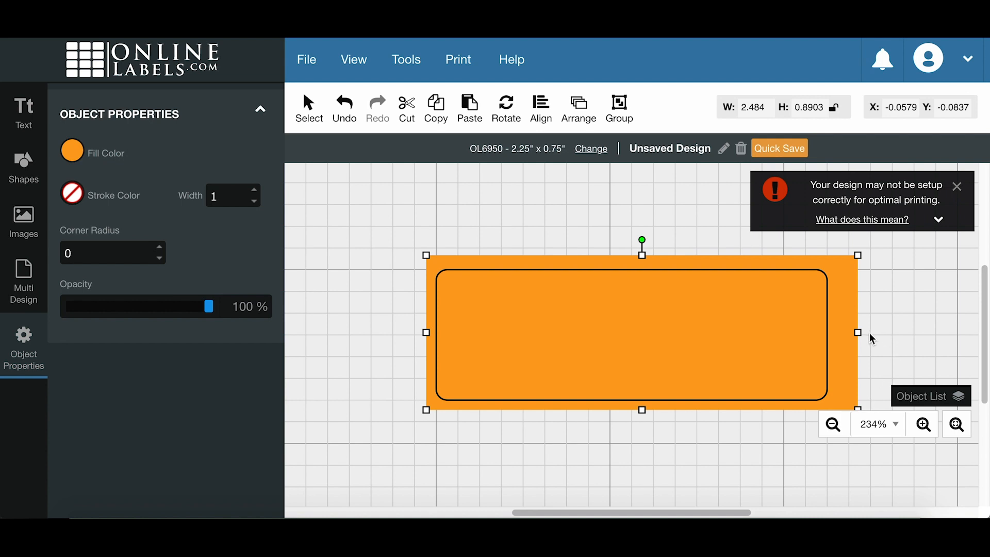
left_click_drag(859, 333, 840, 334)
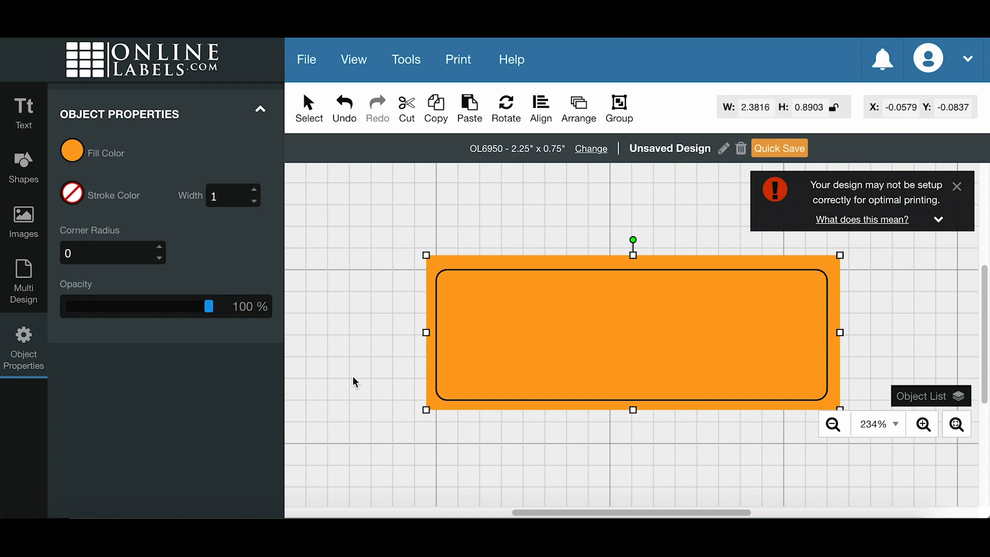
Step: Send the orange rectangle to the back, behind the text, divider and dragons, and dismiss the print setup warning
left_click(958, 190)
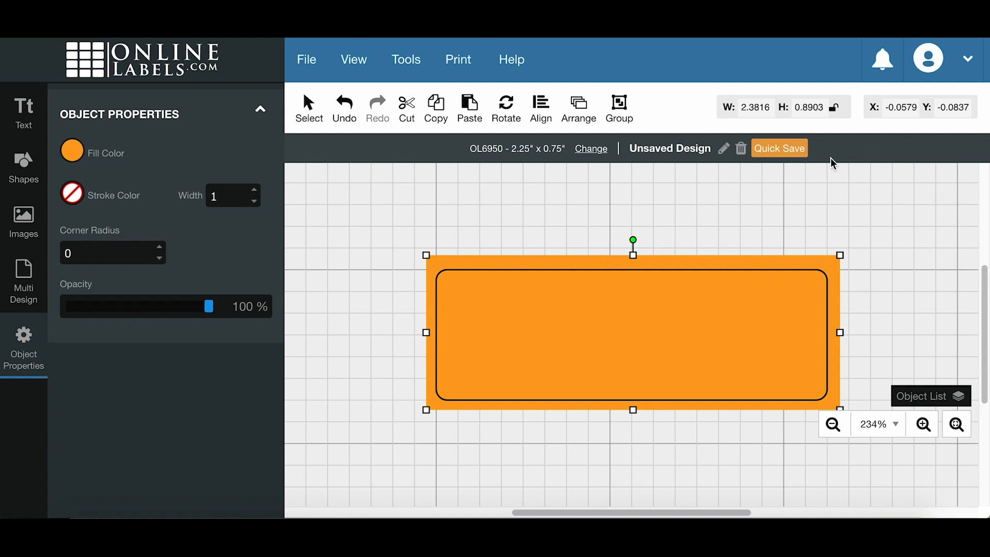
mouse_move(587, 113)
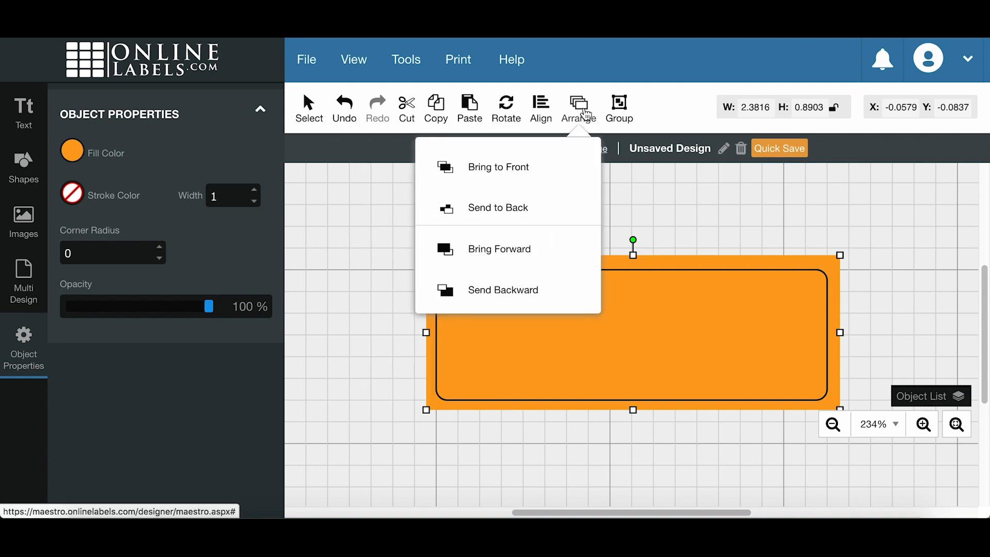
left_click(556, 303)
mouse_move(580, 111)
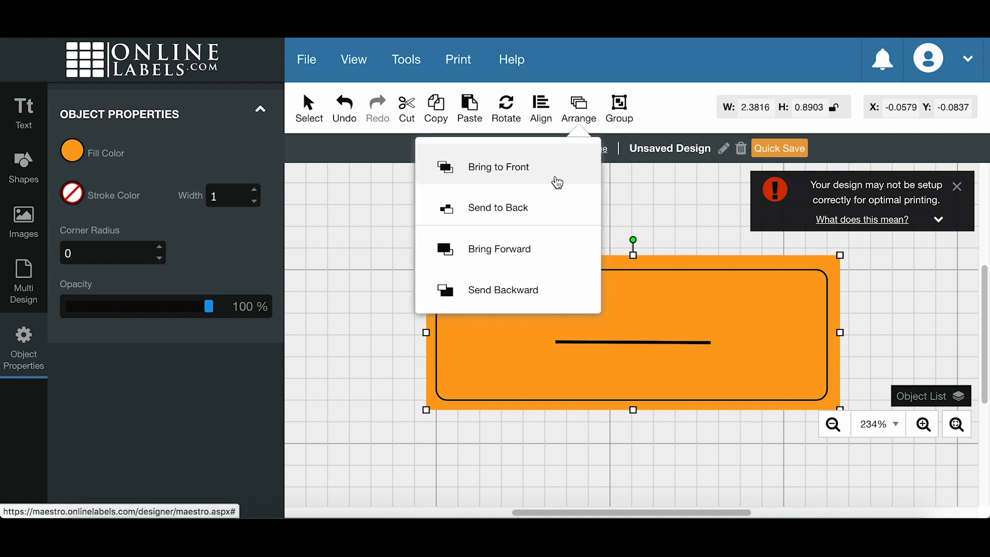
left_click(548, 212)
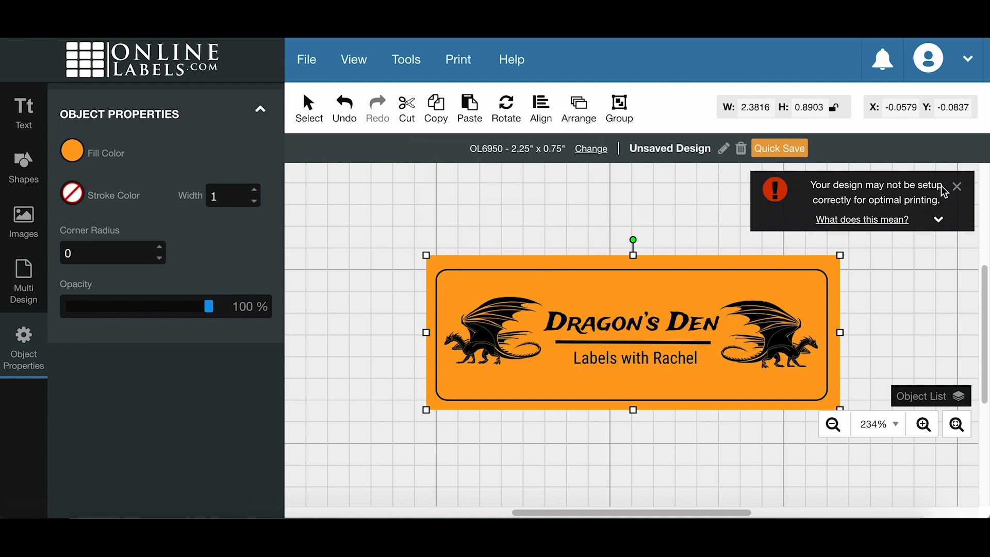
left_click(957, 186)
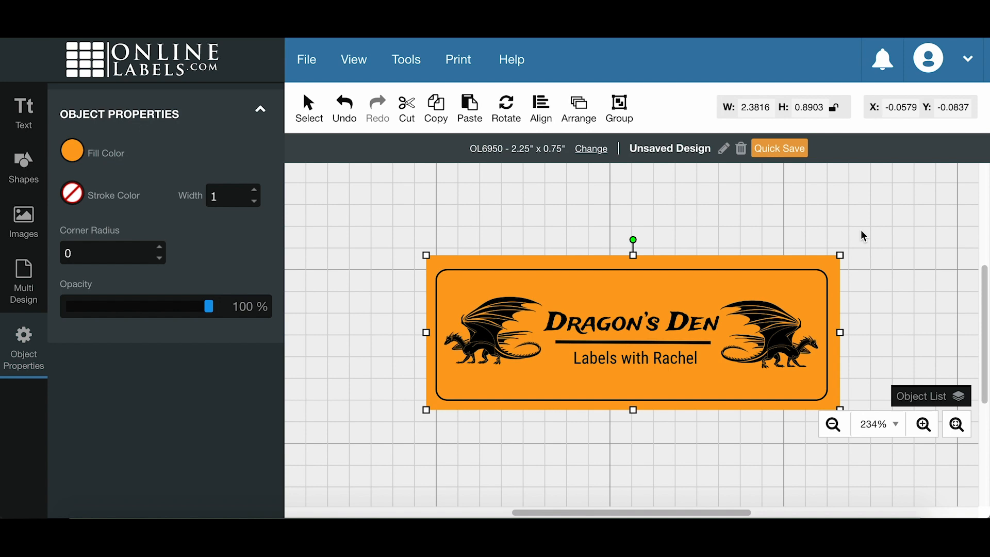
Step: Save the design to All Designs under the name "Dragon's Den Label"
left_click(313, 80)
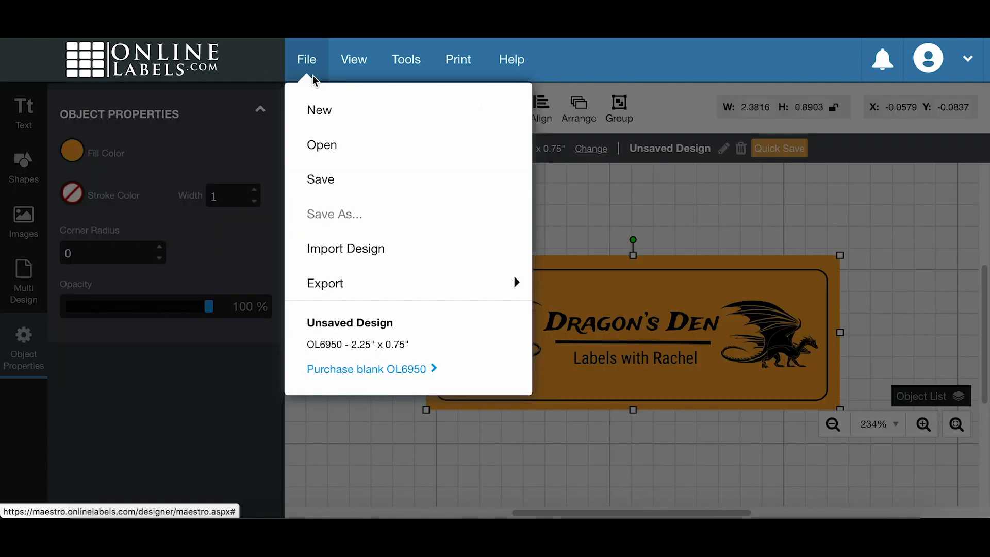
left_click(327, 179)
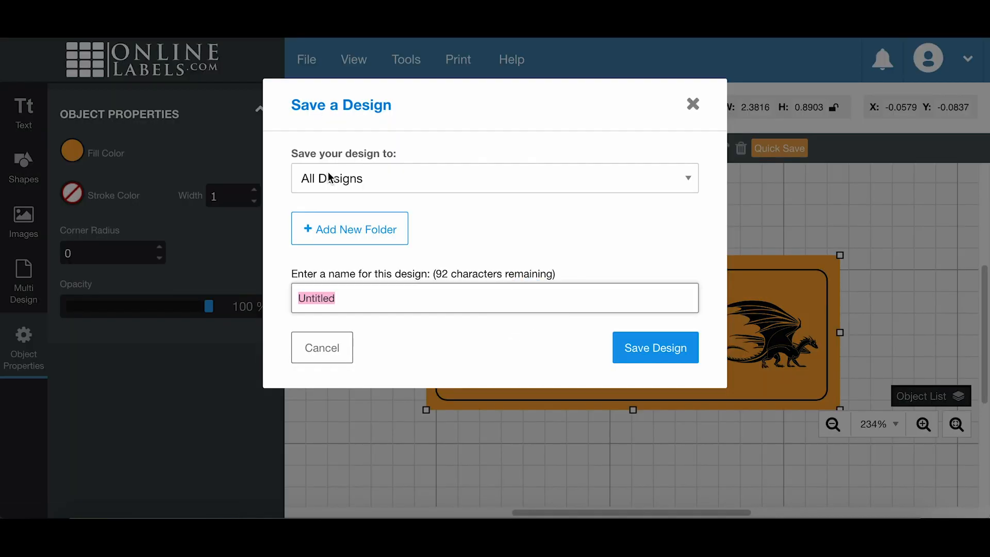
type("Dr")
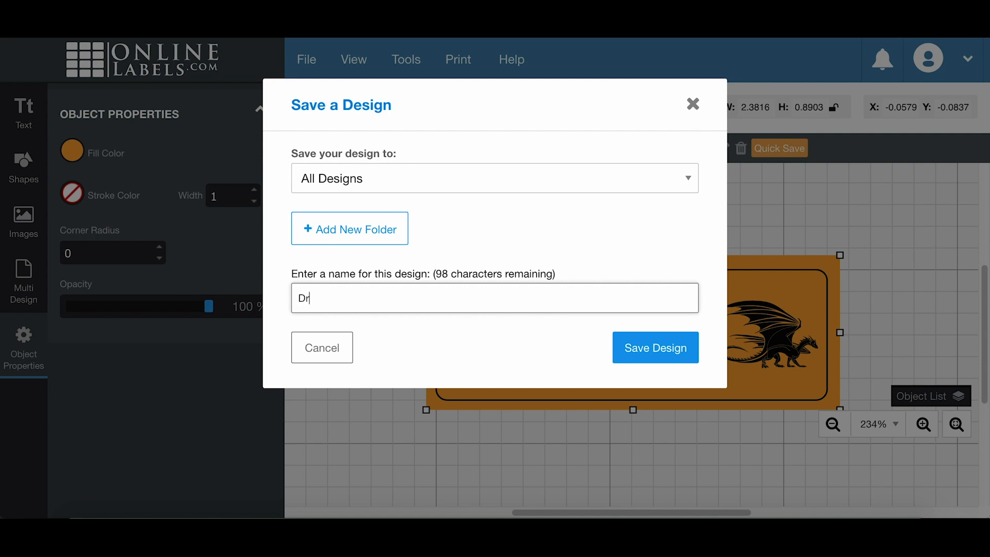
type("agon's Den Label")
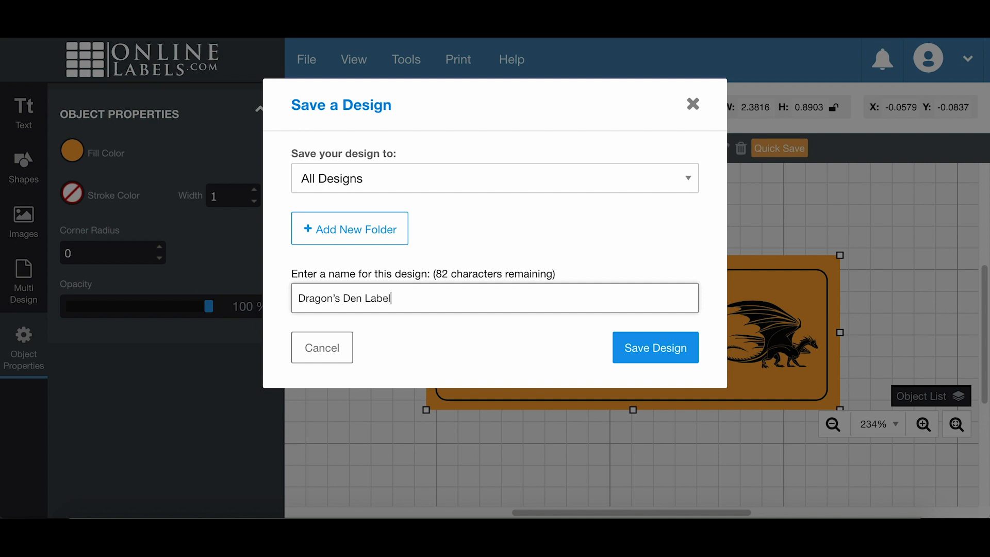
left_click(652, 351)
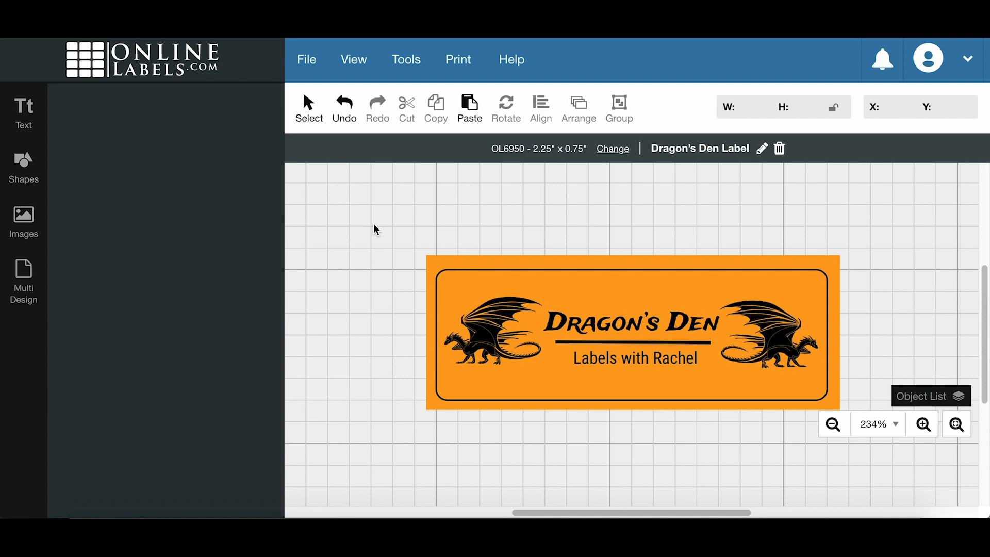
Step: Start a new design on the blank OL6950 2.25" x 0.75" template in Standard Design Mode
left_click(310, 63)
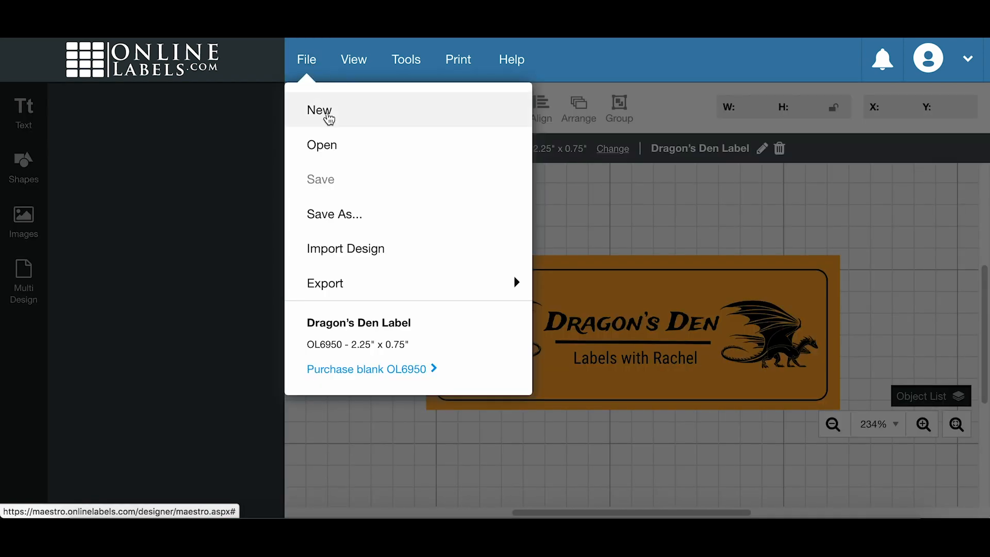
left_click(328, 118)
left_click(420, 270)
left_click(424, 308)
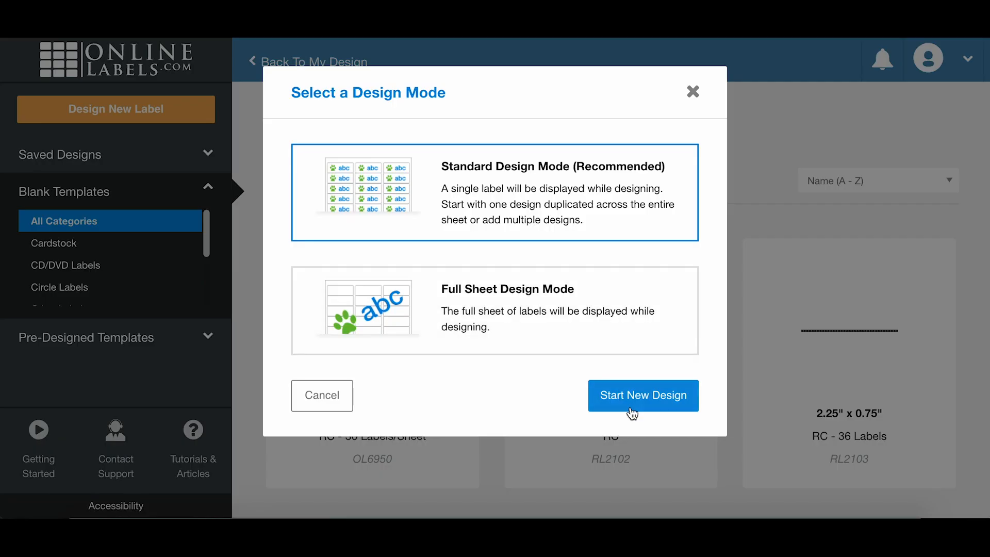
left_click(645, 399)
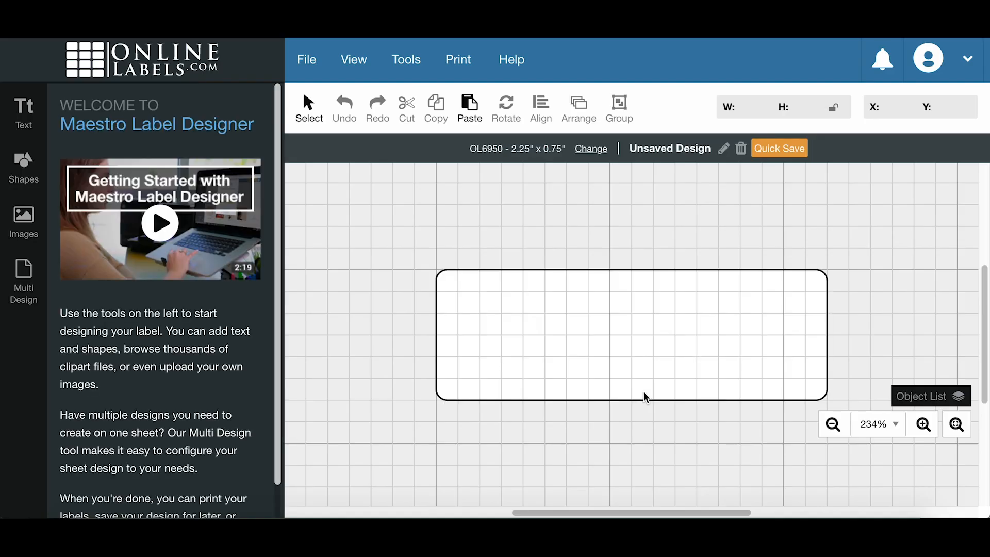
Step: Upload the Immortelle_Front PNG image and add it to the blank label
left_click(30, 222)
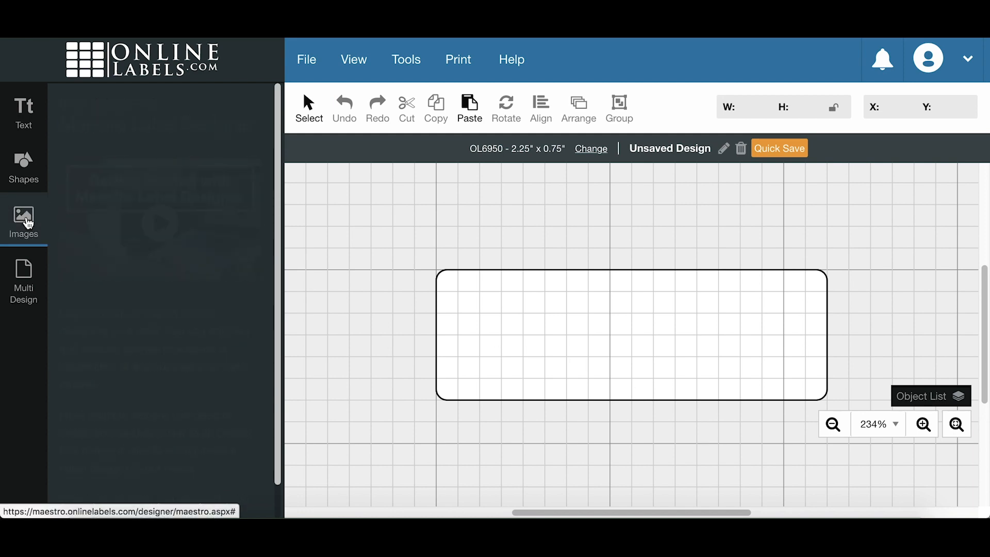
left_click_drag(284, 147, 280, 92)
left_click(105, 117)
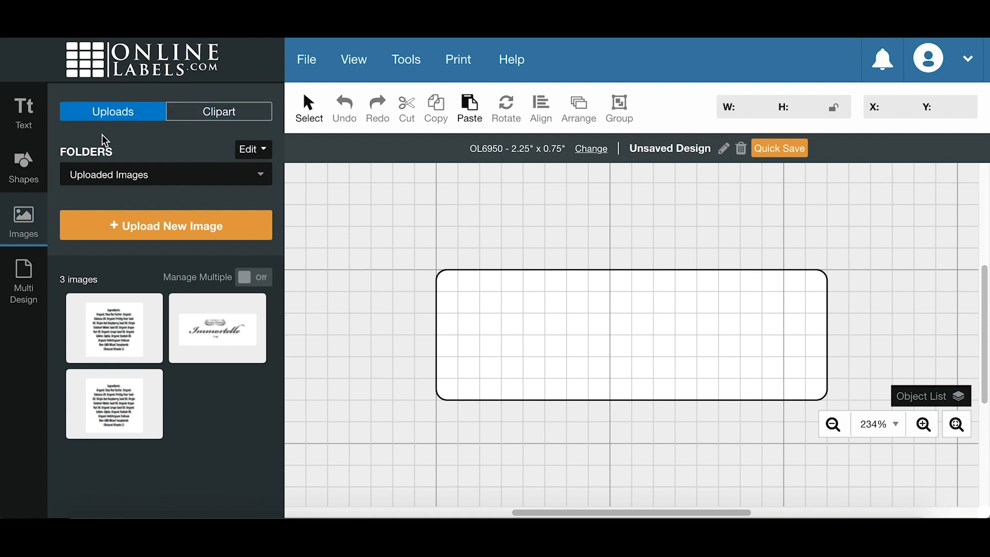
mouse_move(174, 362)
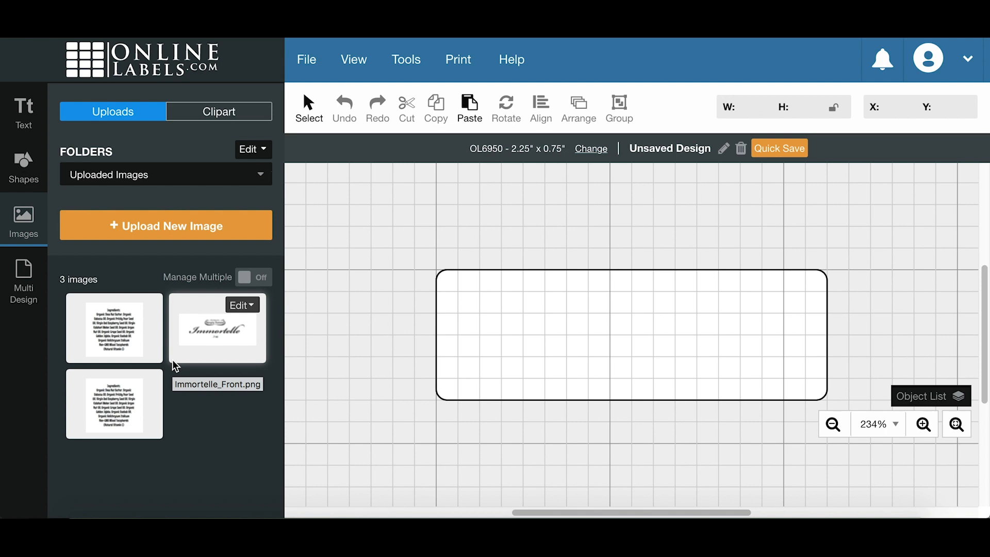
left_click(177, 243)
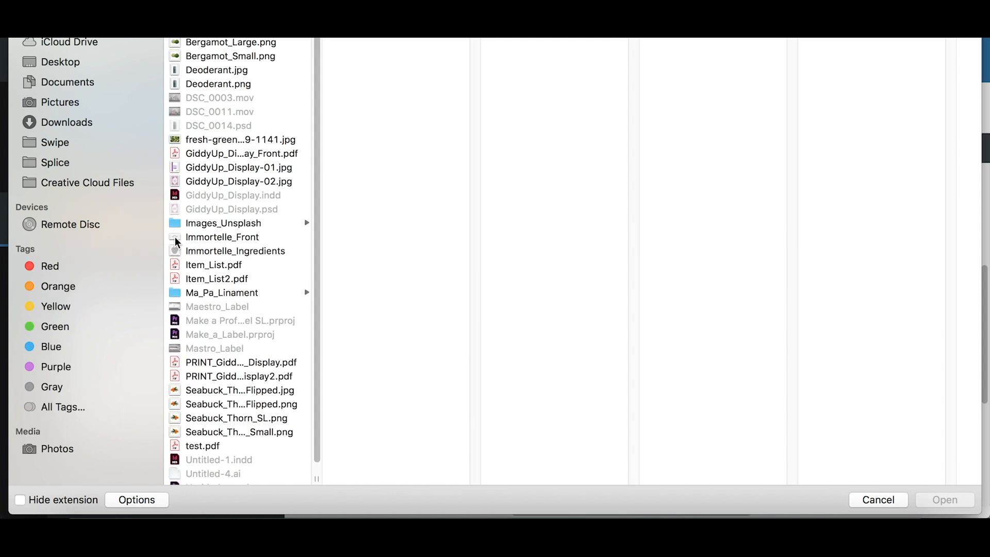
left_click(176, 239)
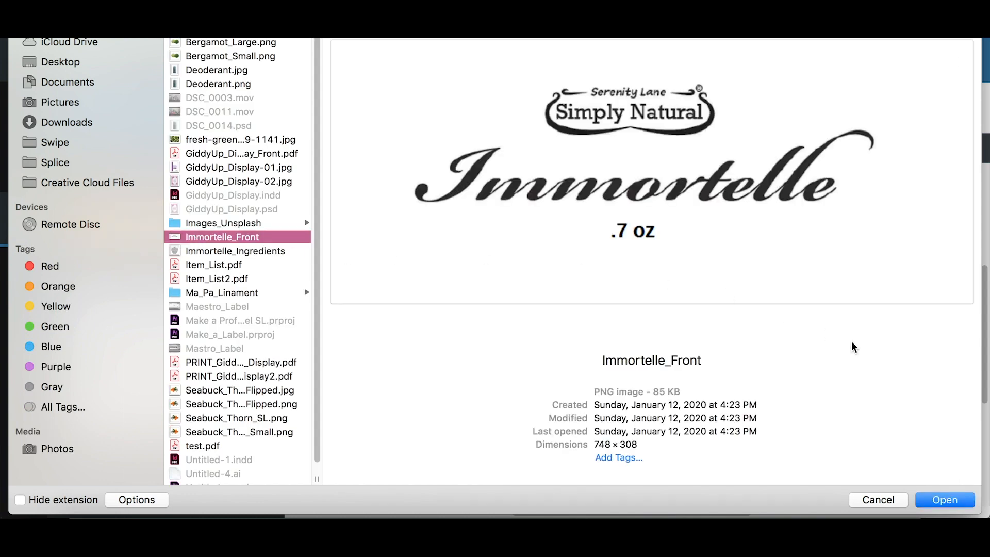
left_click(945, 500)
mouse_move(154, 395)
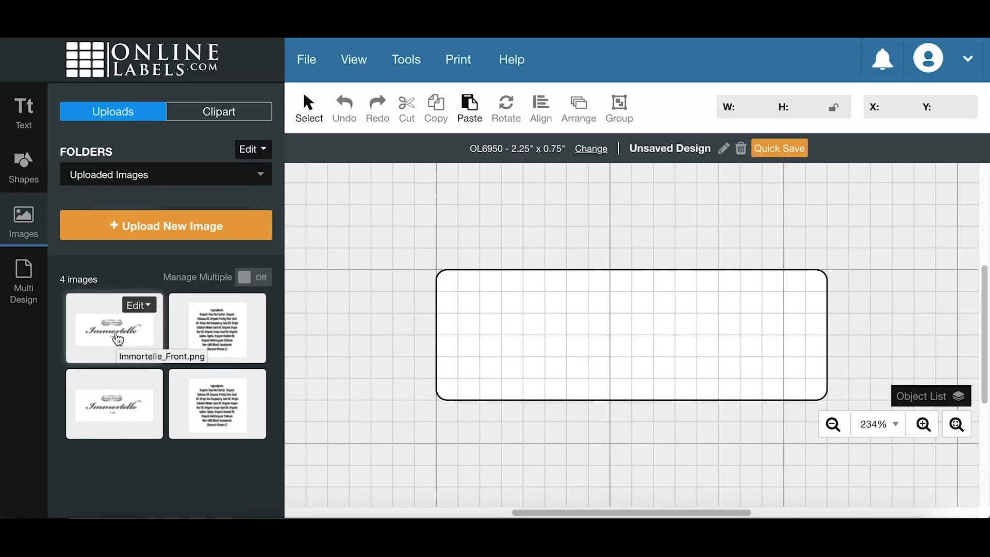
left_click(118, 339)
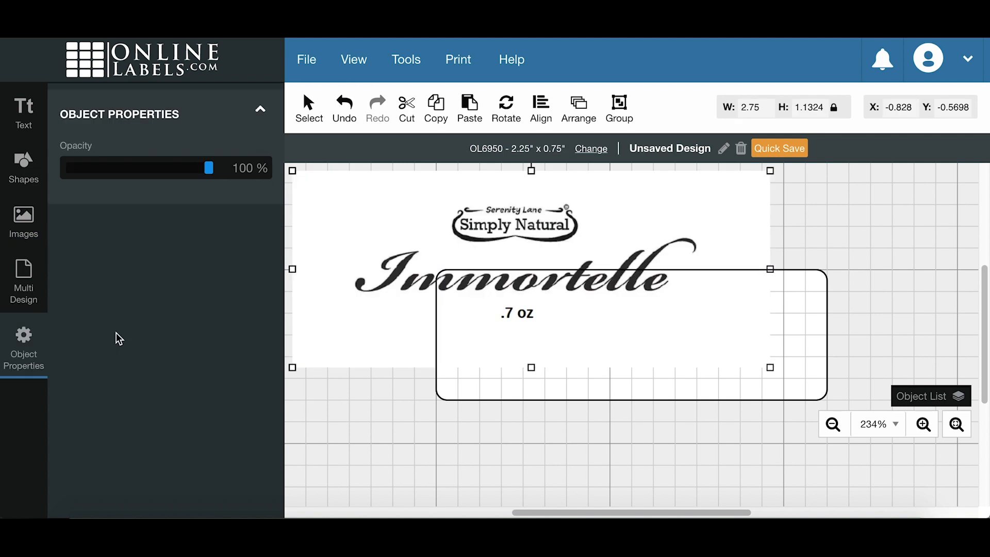
Step: Scale the Immortelle image to about 2.02" x 0.83" and position it centrally over the label
left_click_drag(419, 239, 543, 283)
left_click_drag(393, 234, 520, 287)
left_click_drag(654, 347, 619, 329)
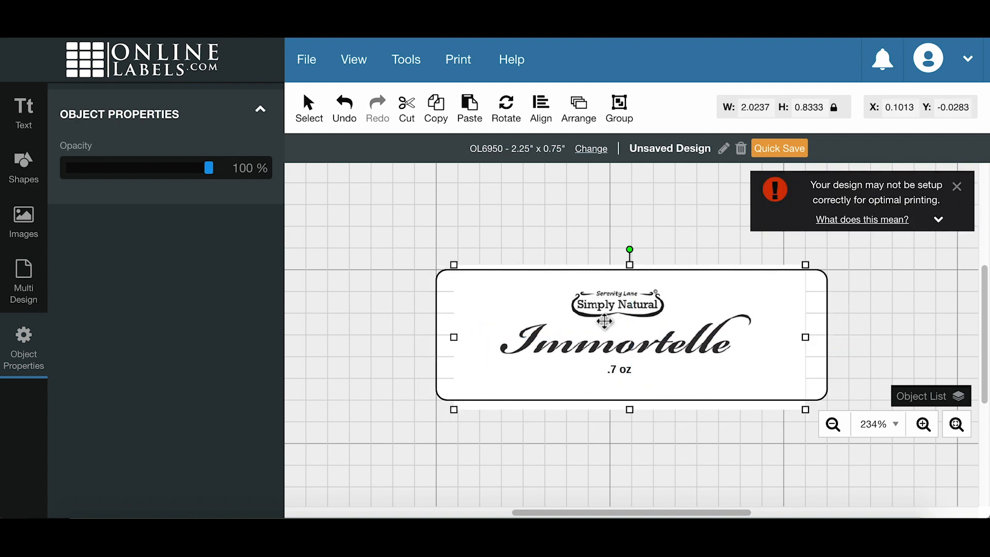
key("Right")
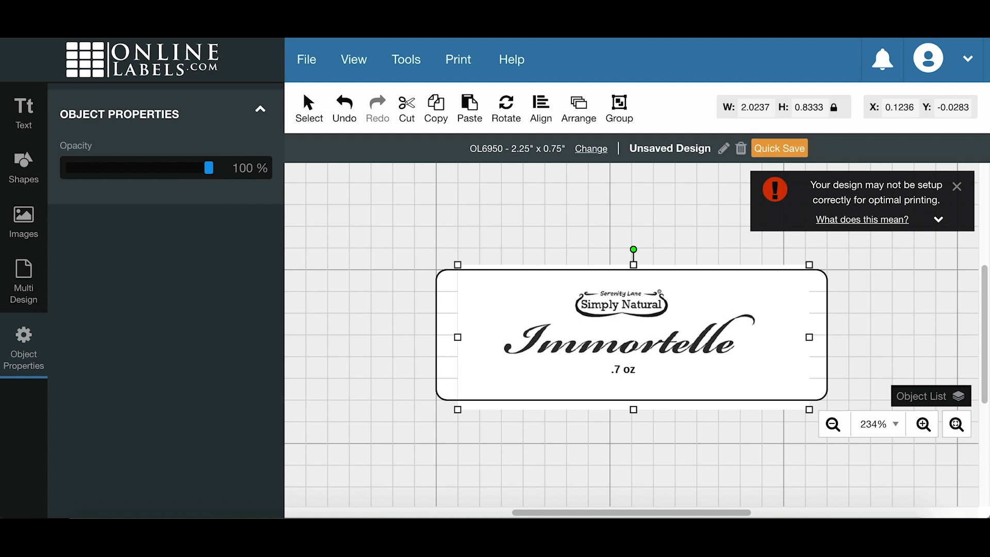
left_click(576, 252)
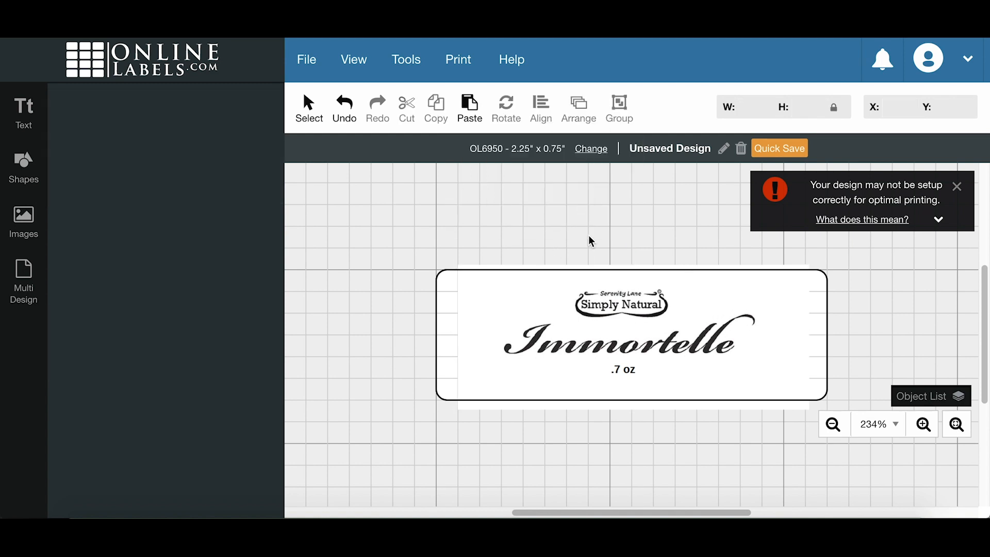
Step: Save the new design to All Designs under the name "Immortelle Face"
left_click(313, 65)
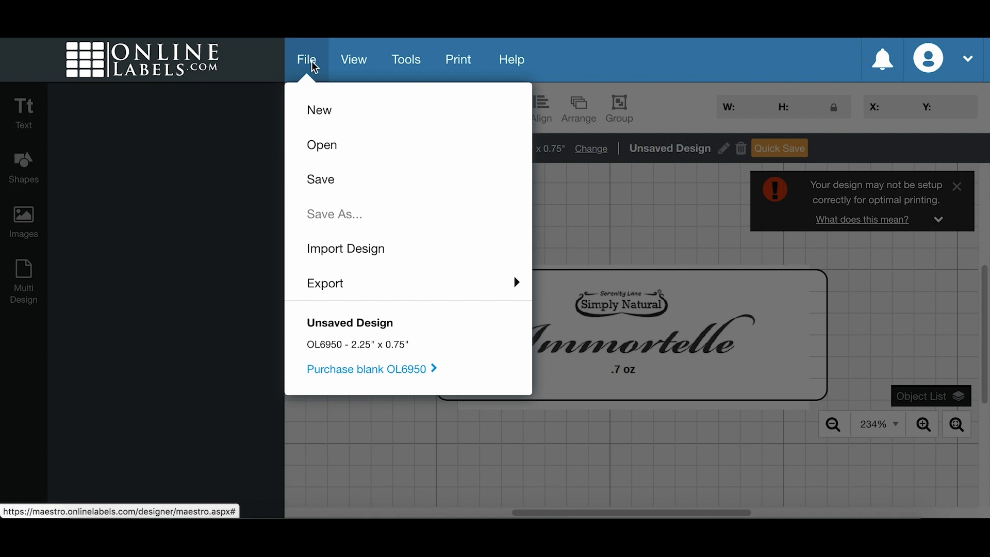
left_click(333, 186)
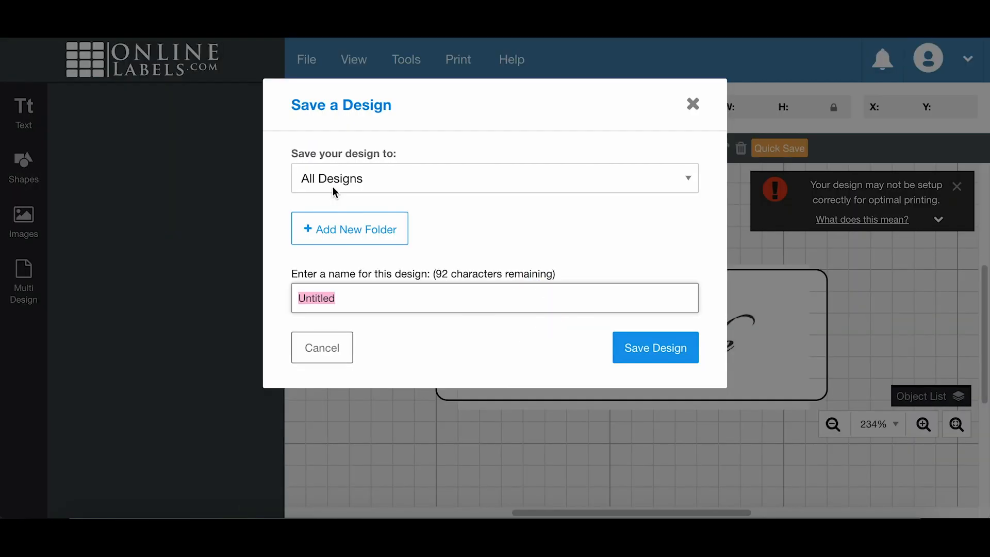
type("Immortelle Face")
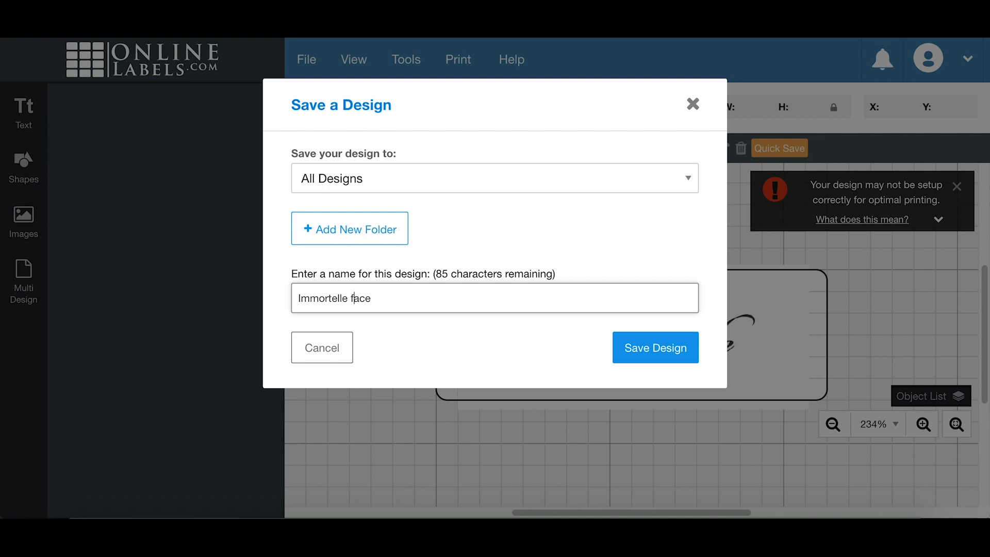
left_click(647, 353)
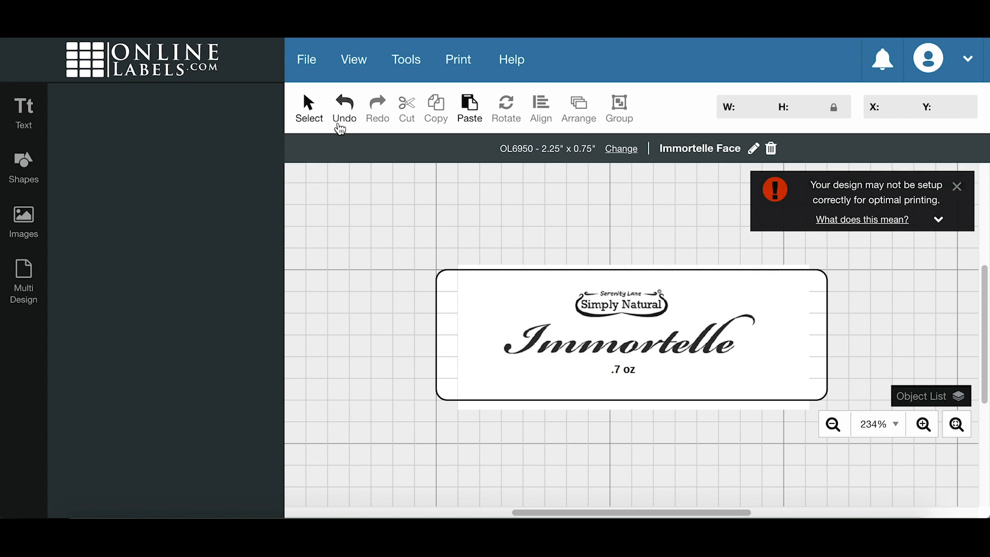
Step: Open the saved "Dragon's Den Label" design and dismiss its print setup warning
left_click(307, 59)
left_click(307, 152)
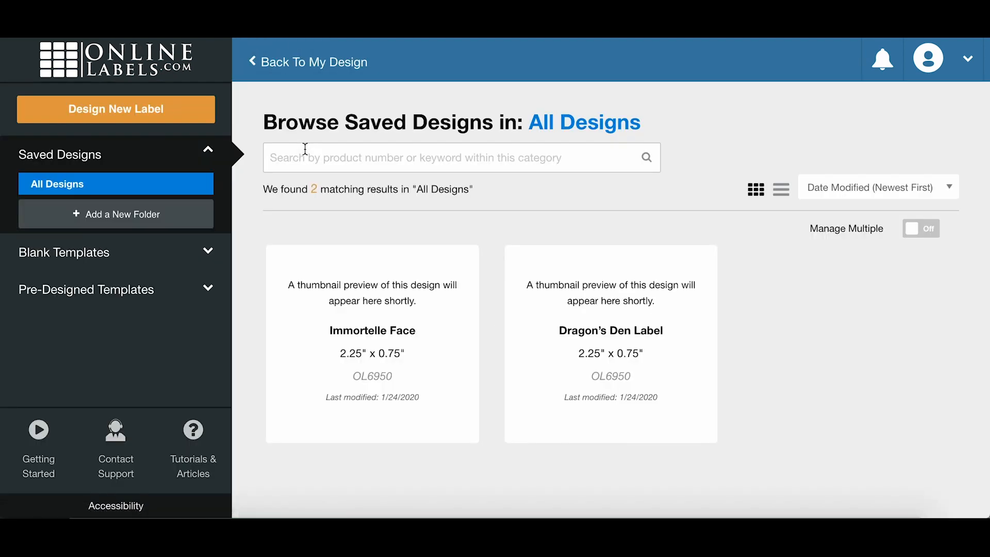
left_click(572, 345)
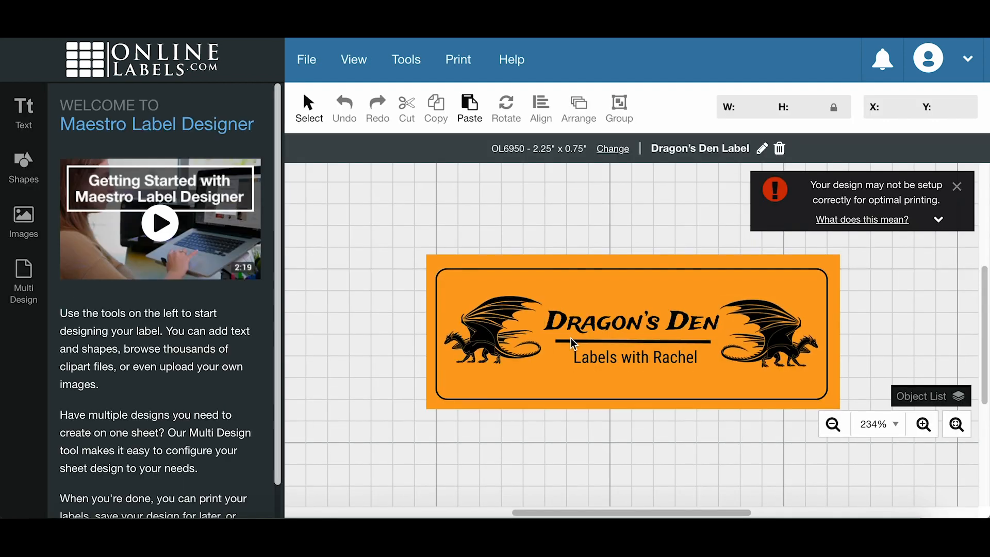
left_click(956, 188)
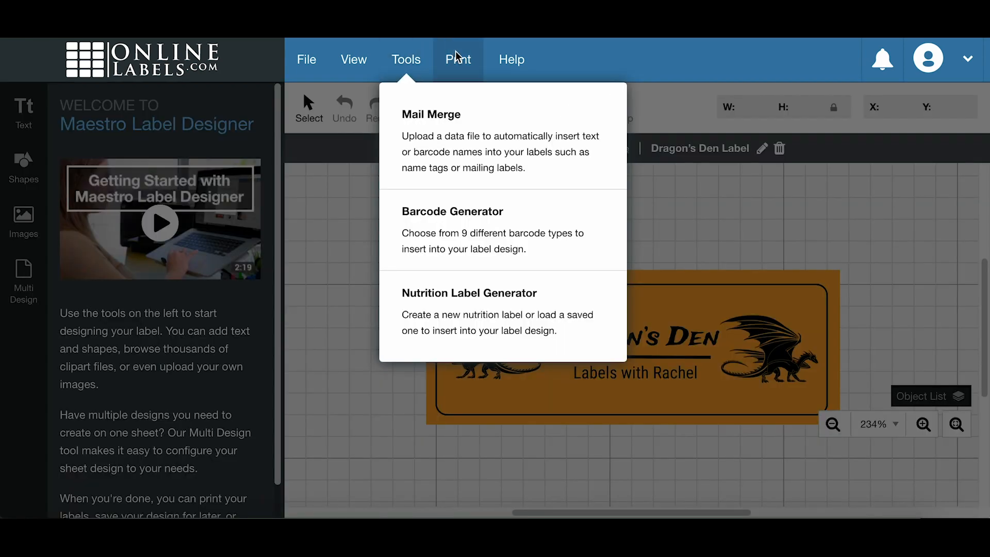
Step: Download the label sheet for printing as Dragon_s_Den_Label.pdf, open it in Adobe Acrobat and look over the page
mouse_move(456, 60)
left_click(552, 189)
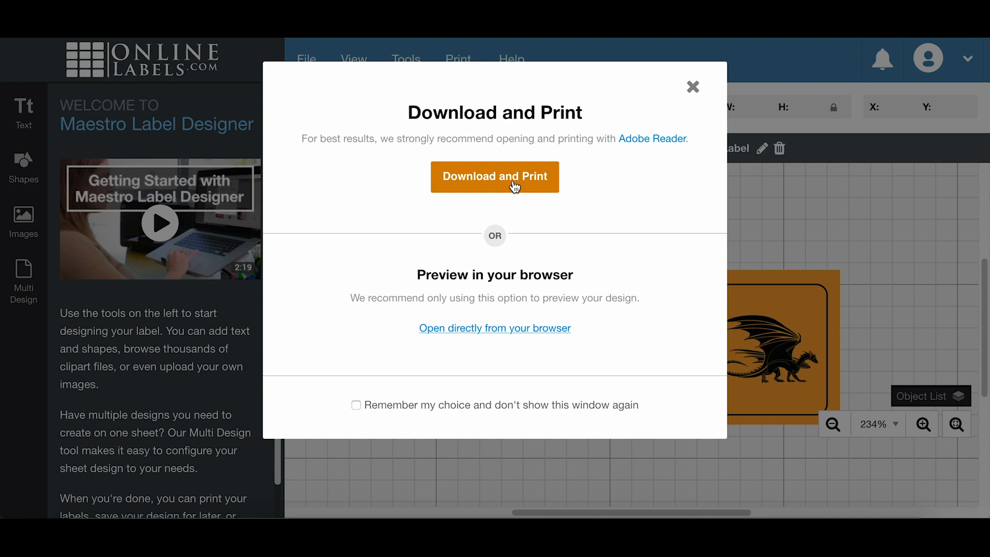
left_click(515, 184)
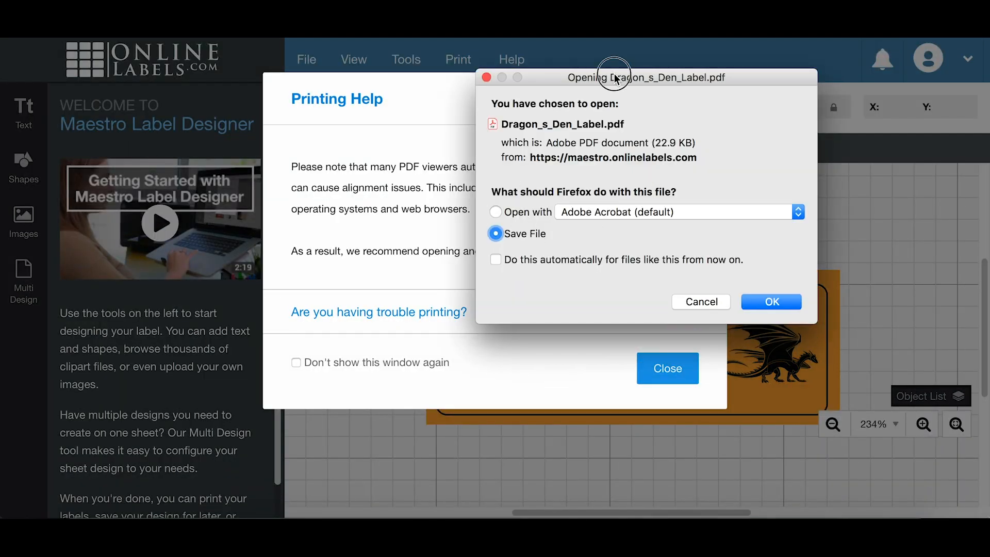
left_click_drag(617, 76, 579, 79)
left_click(494, 223)
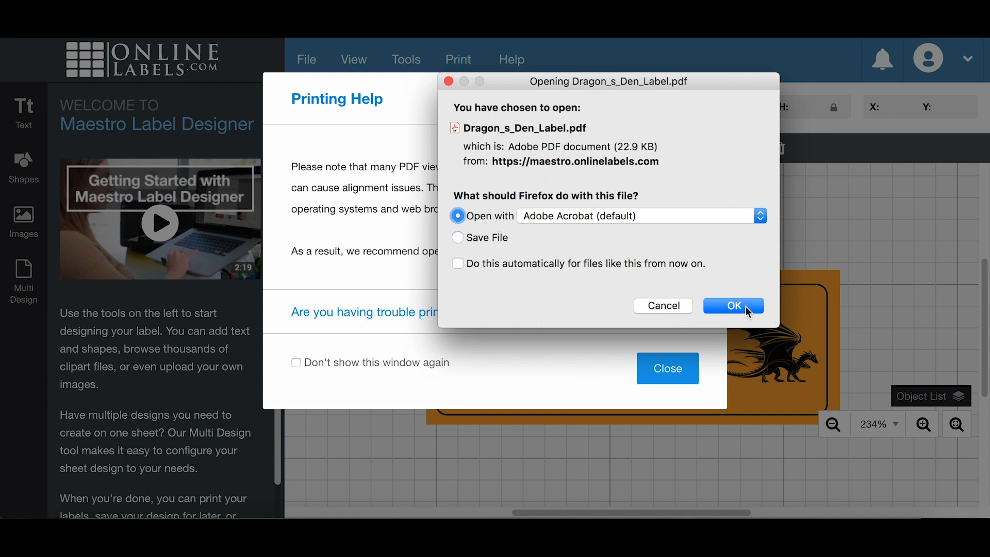
left_click(743, 308)
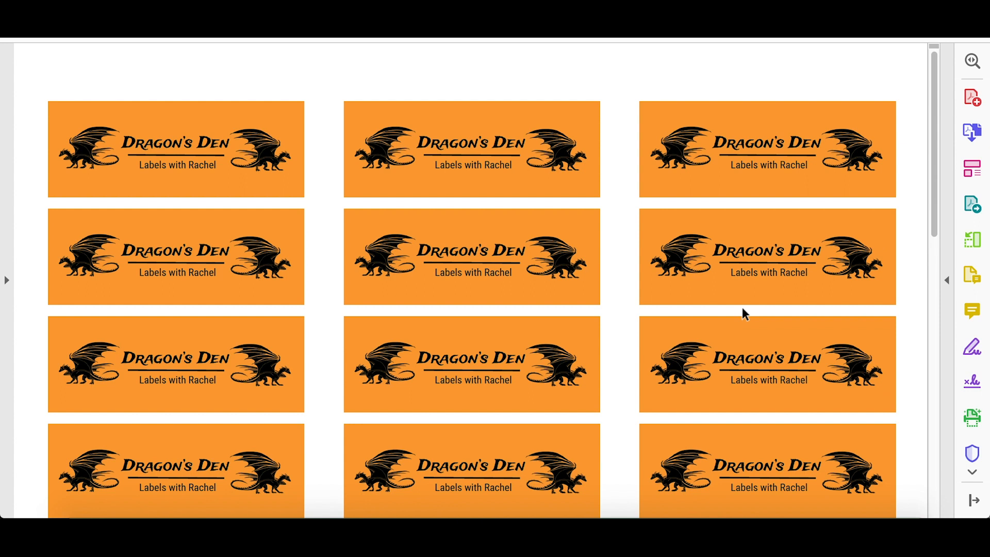
scroll(742, 312, "down", 1)
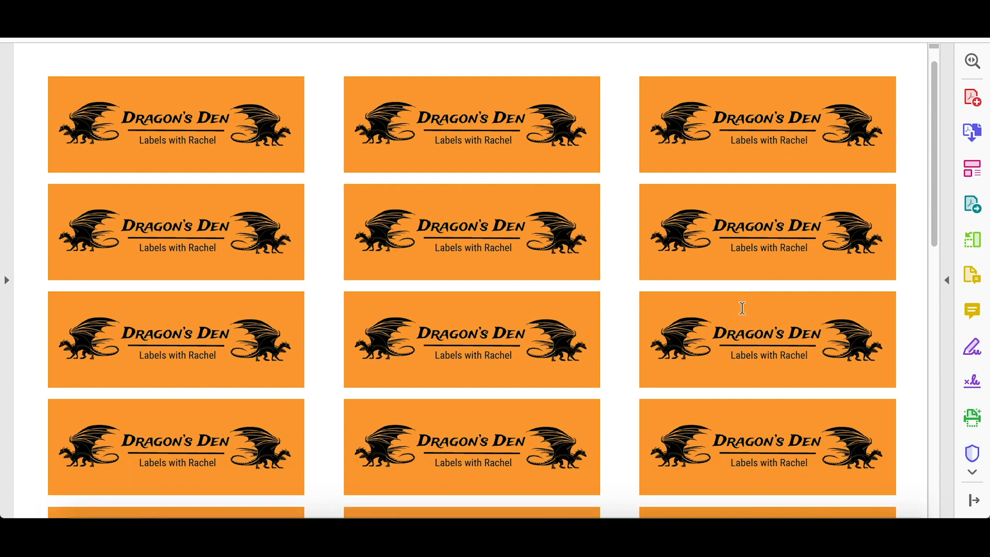